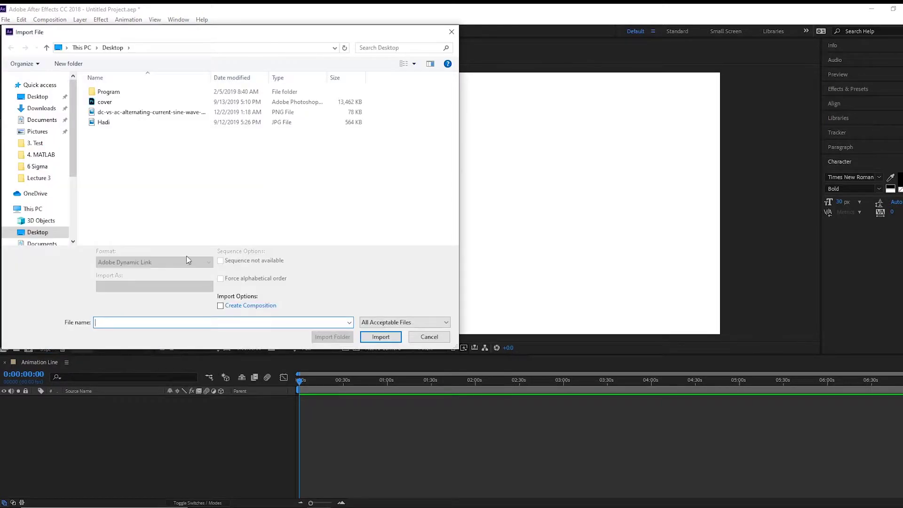
Import the sine-wave PNG from the Desktop, place it in the Animation Line comp and enlarge it.
click(38, 97)
double_click(168, 114)
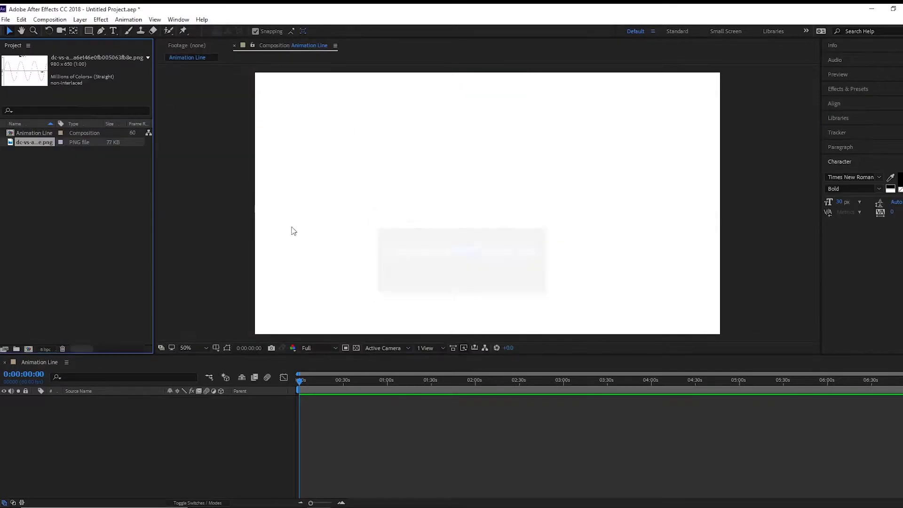
mouse_move(30, 143)
mouse_down()
mouse_move(444, 171)
mouse_move(541, 222)
mouse_up()
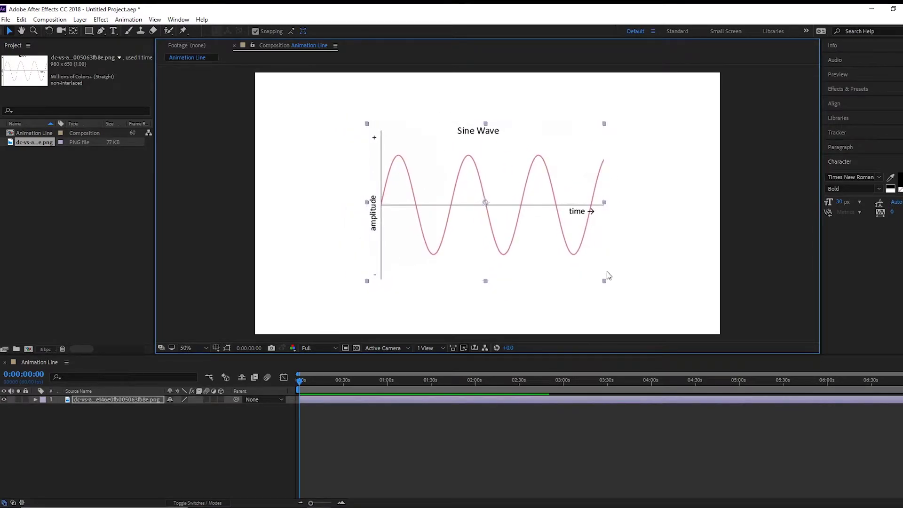
drag(606, 280, 650, 308)
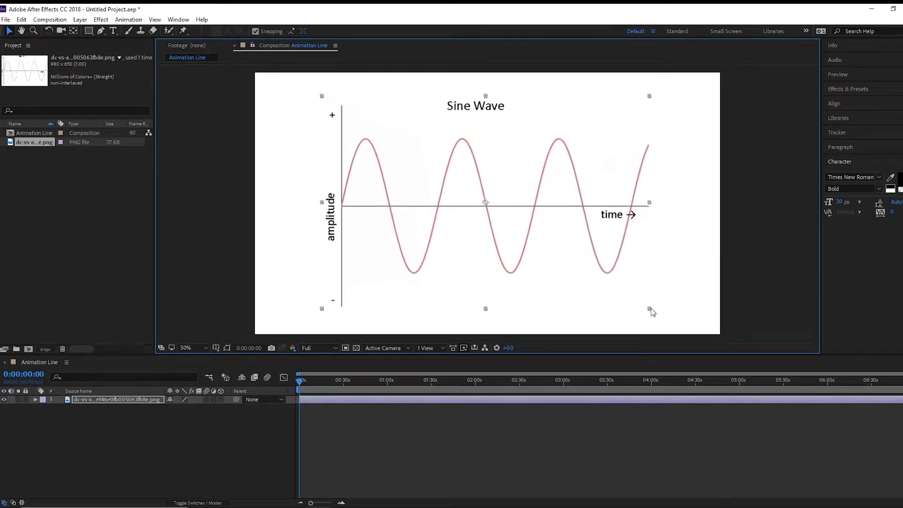
Fade the sine-wave image layer to 11% opacity and lock it.
click(35, 400)
click(43, 408)
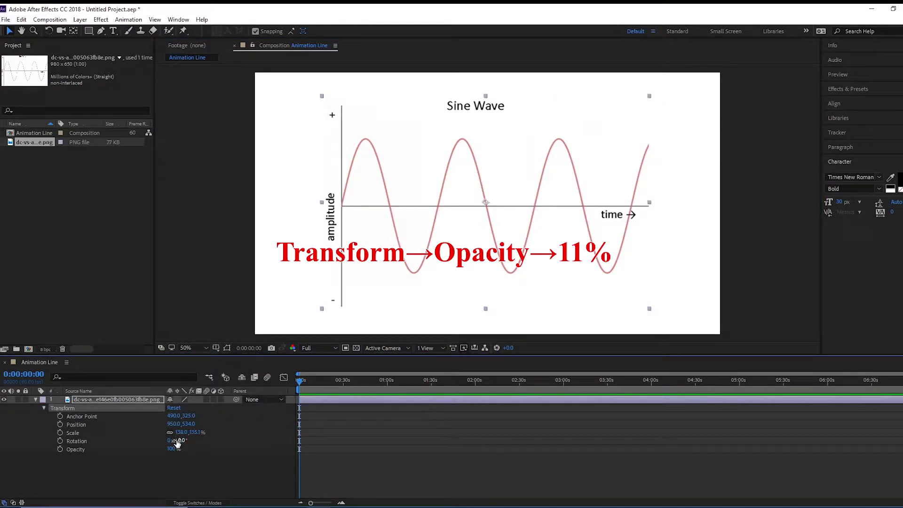
drag(171, 449, 128, 448)
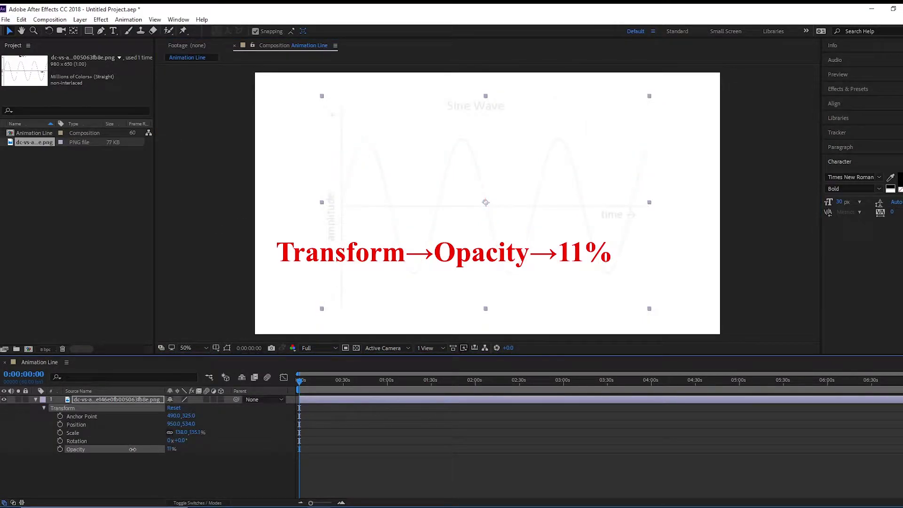
click(26, 399)
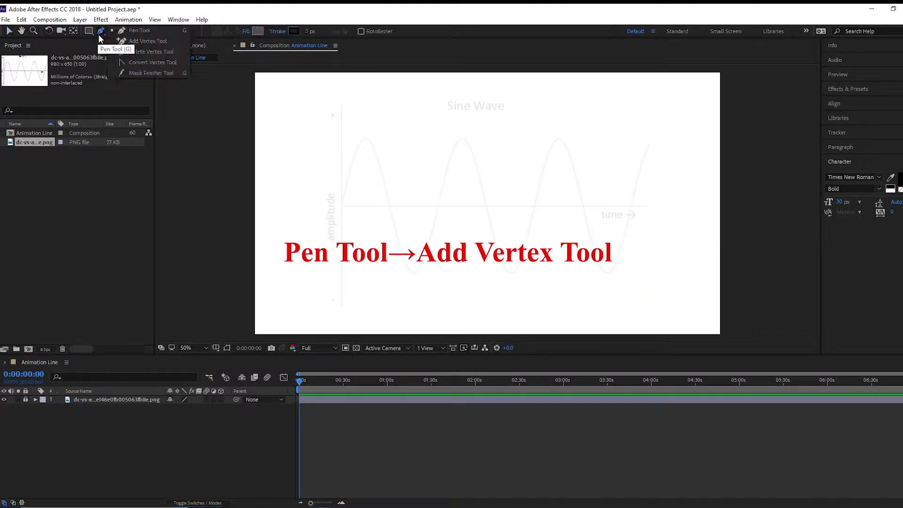
Draw the vertical amplitude axis with the Pen tool as a new shape layer.
click(101, 31)
click(355, 221)
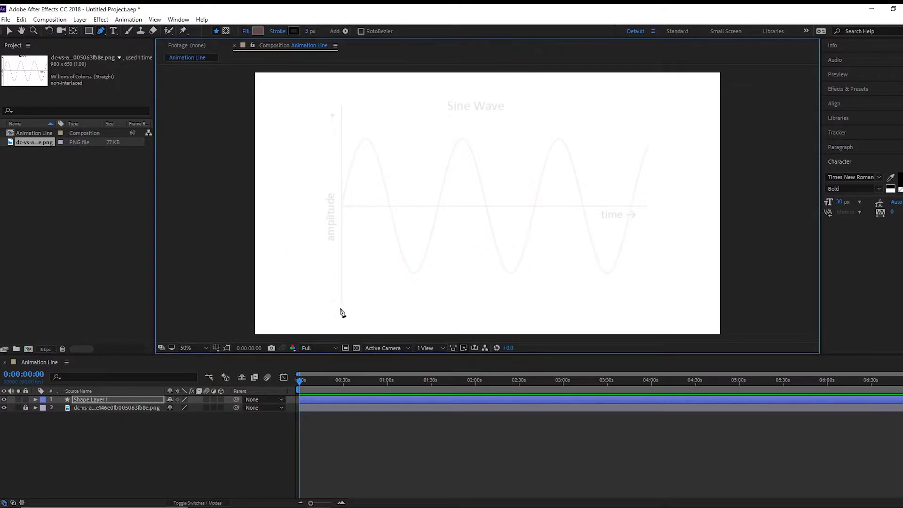
click(342, 307)
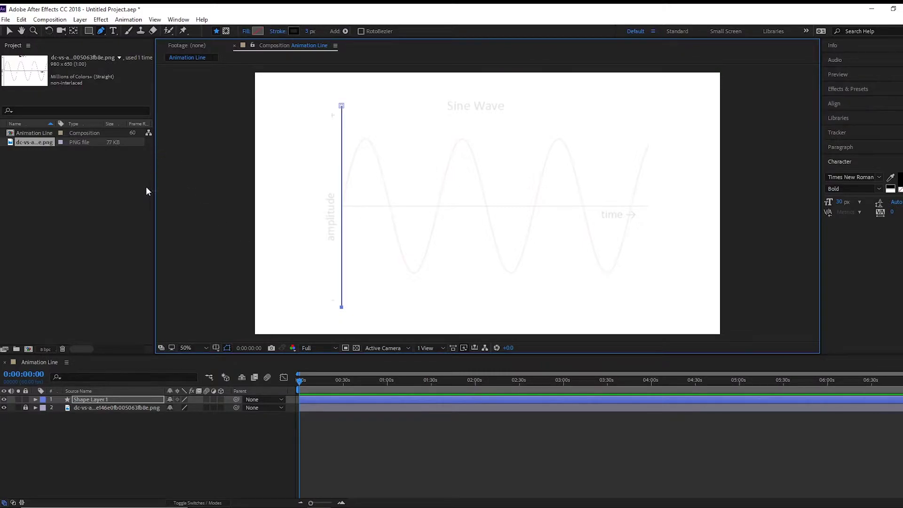
Add the horizontal time axis, from the right end to the vertical axis, to the same shape layer.
click(35, 399)
click(89, 408)
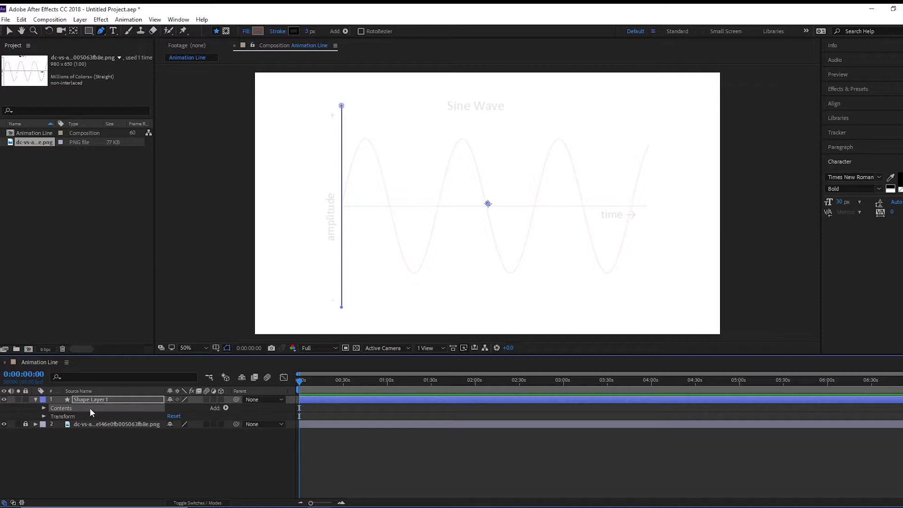
click(649, 206)
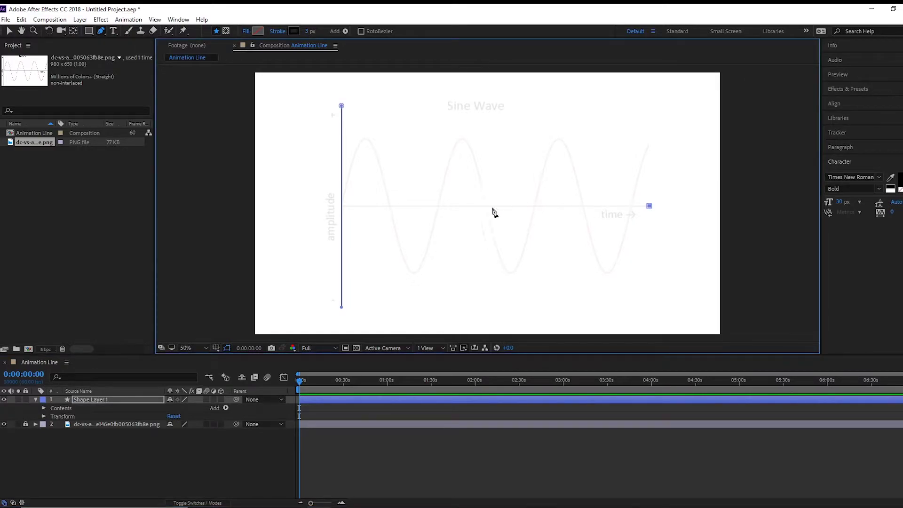
click(341, 206)
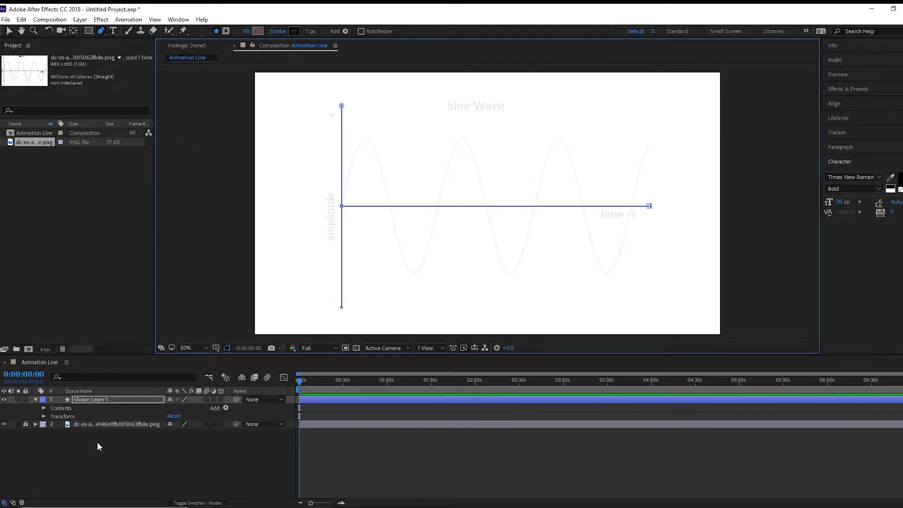
click(116, 401)
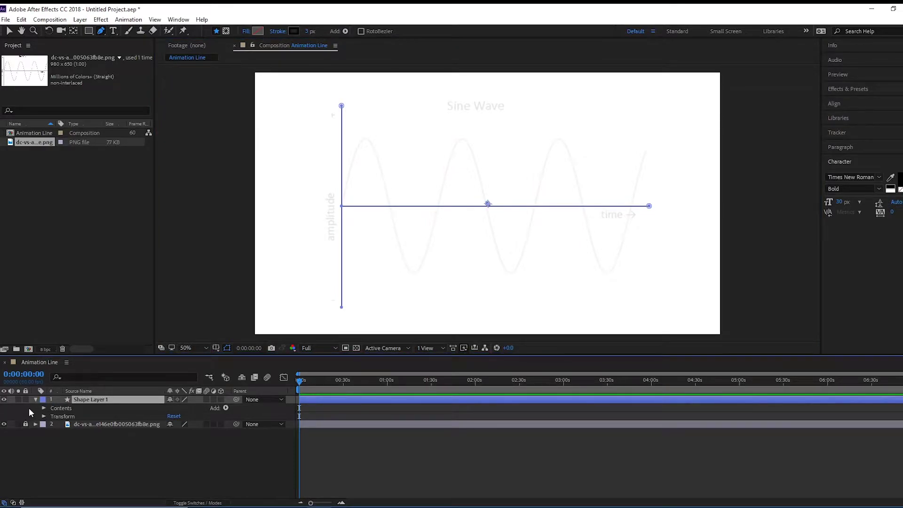
Rename the axes shape layer to 'Line', give it a Purple label, then lock and collapse it.
right_click(80, 398)
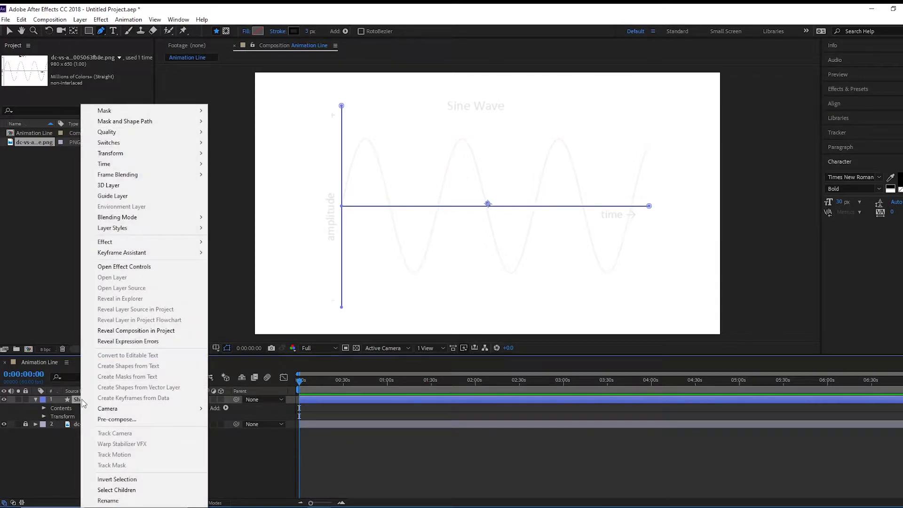
click(134, 502)
text(Line)
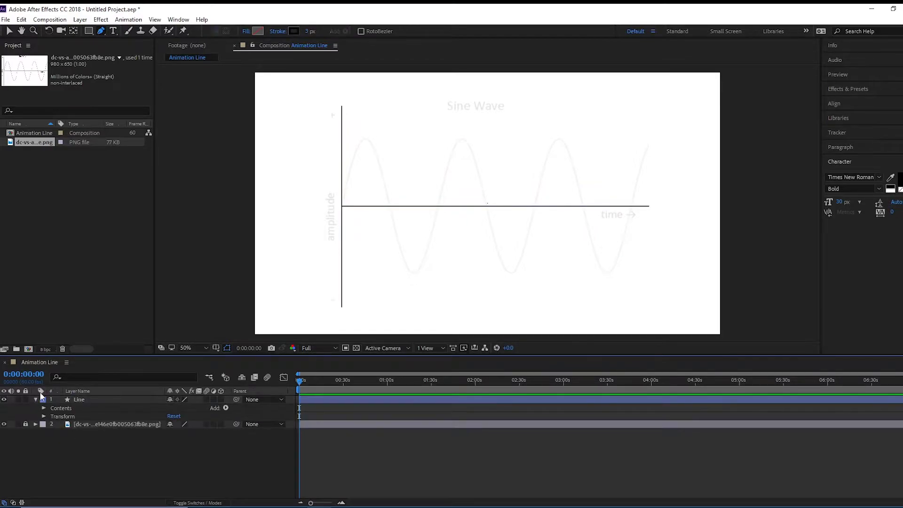
click(43, 399)
click(68, 279)
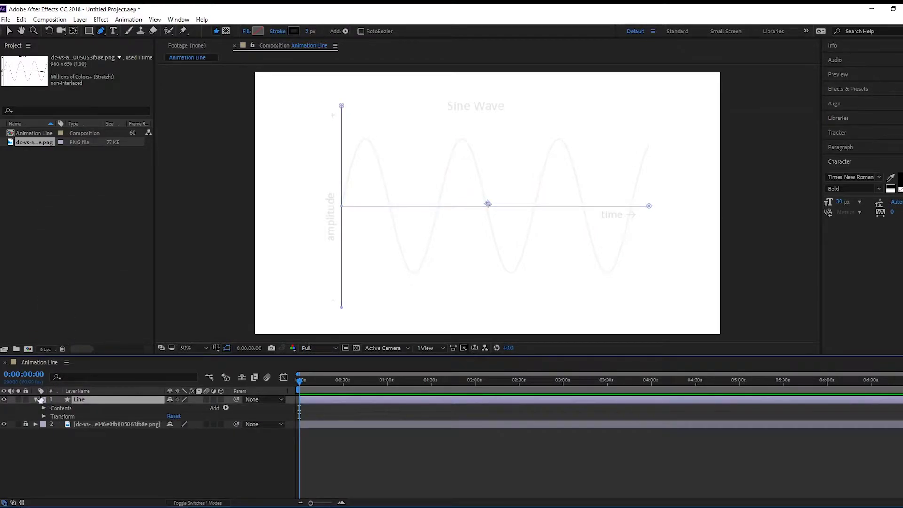
click(44, 400)
click(65, 333)
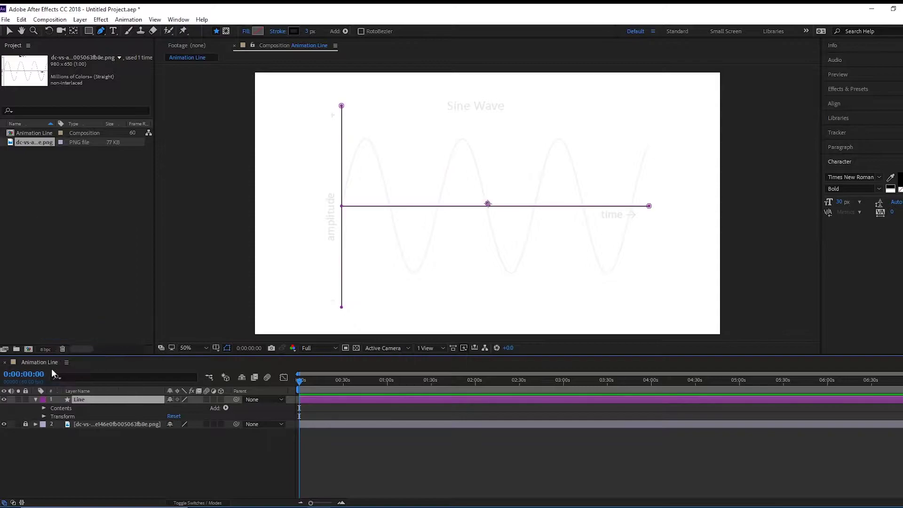
click(26, 399)
click(35, 399)
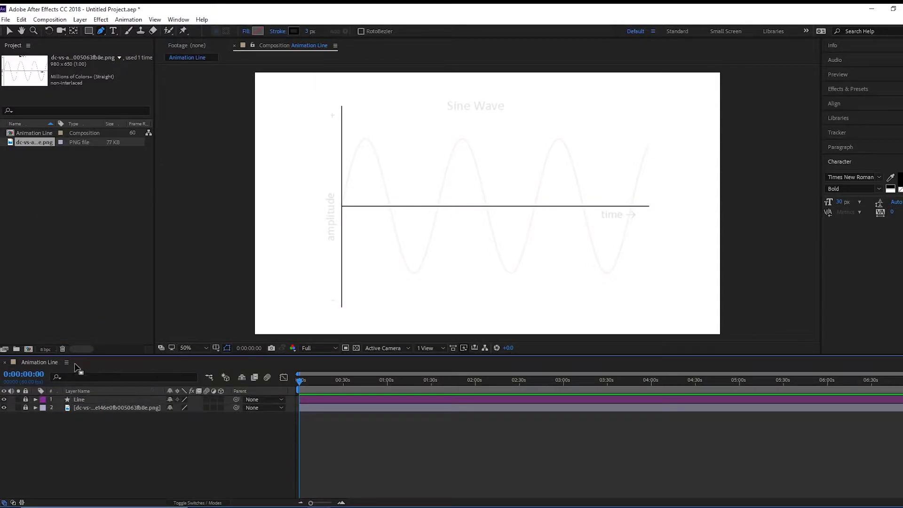
Zoom in to 100% and start Shape Layer 1's pen path at the axes origin, then refit the view at 50%.
right_click(139, 438)
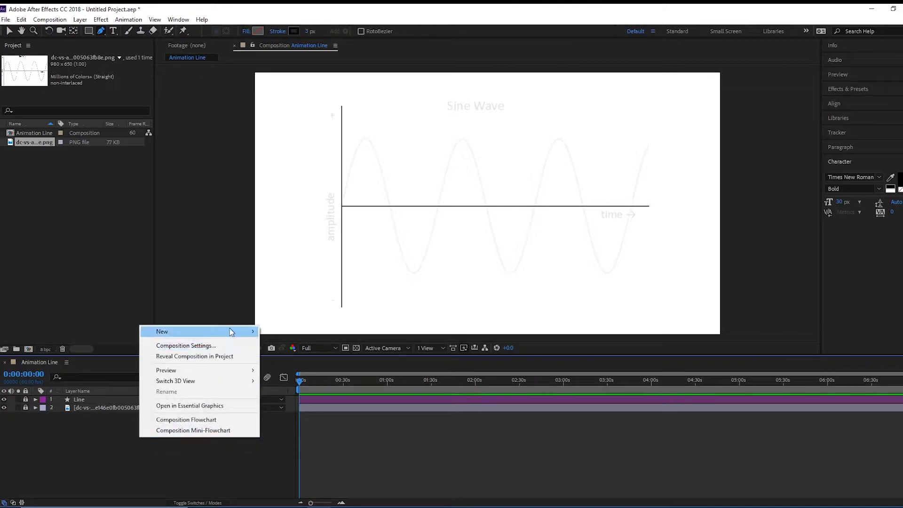
click(99, 31)
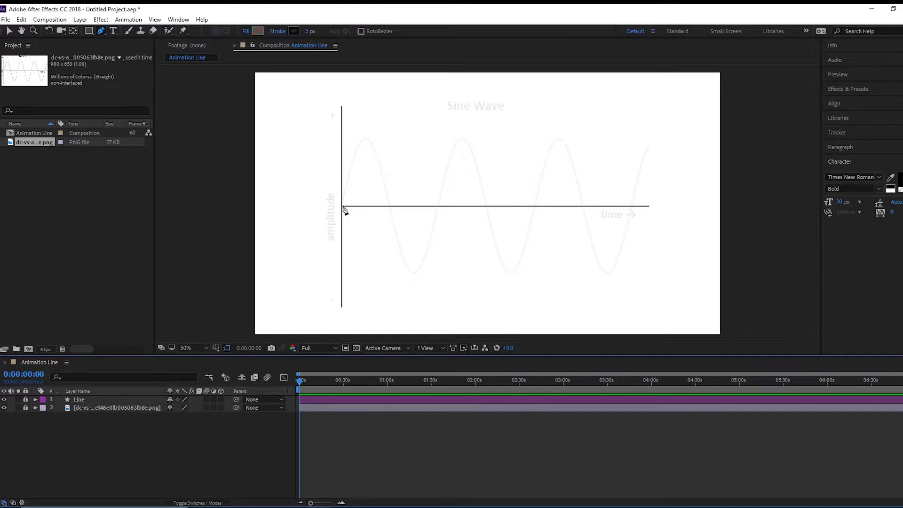
key(period)
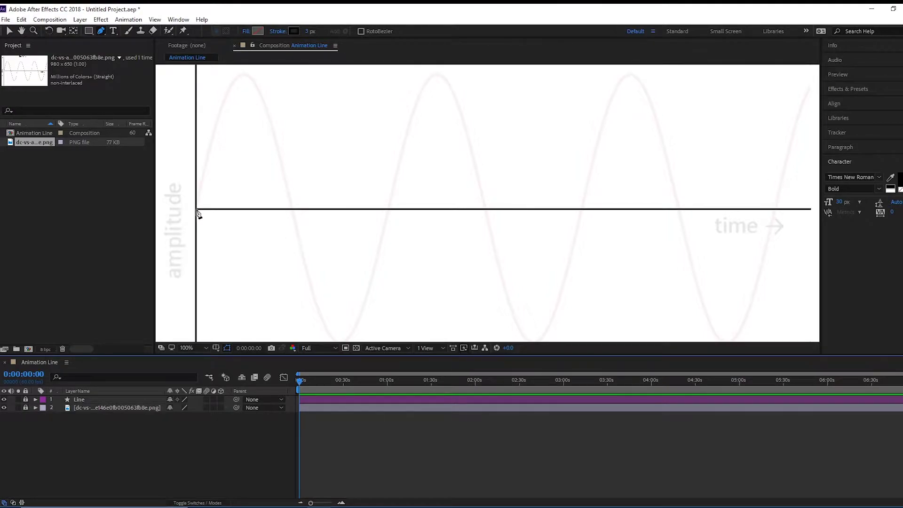
click(199, 214)
key(comma)
key(comma)
key(period)
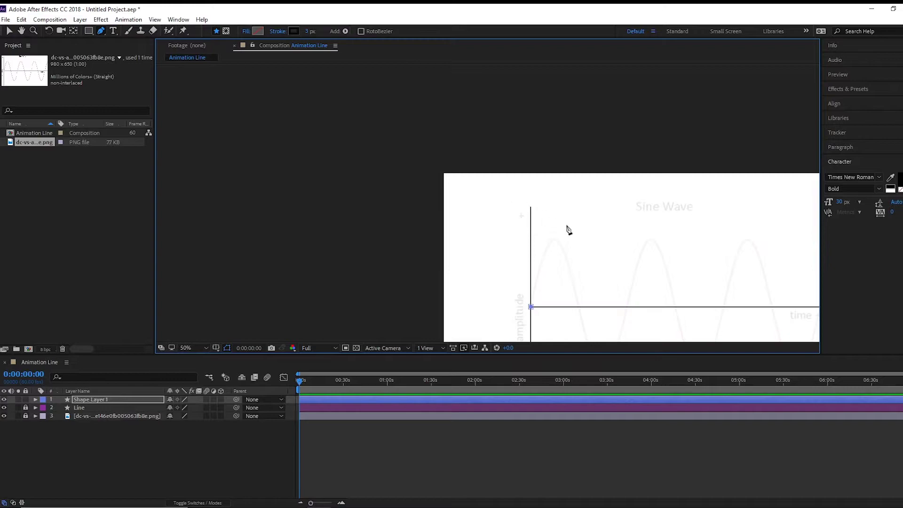
key(comma)
drag(611, 256, 531, 229)
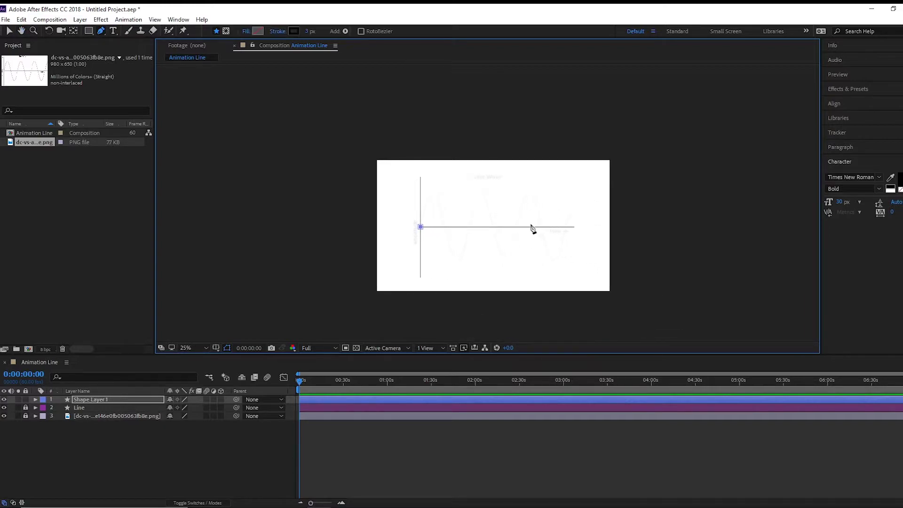
key(period)
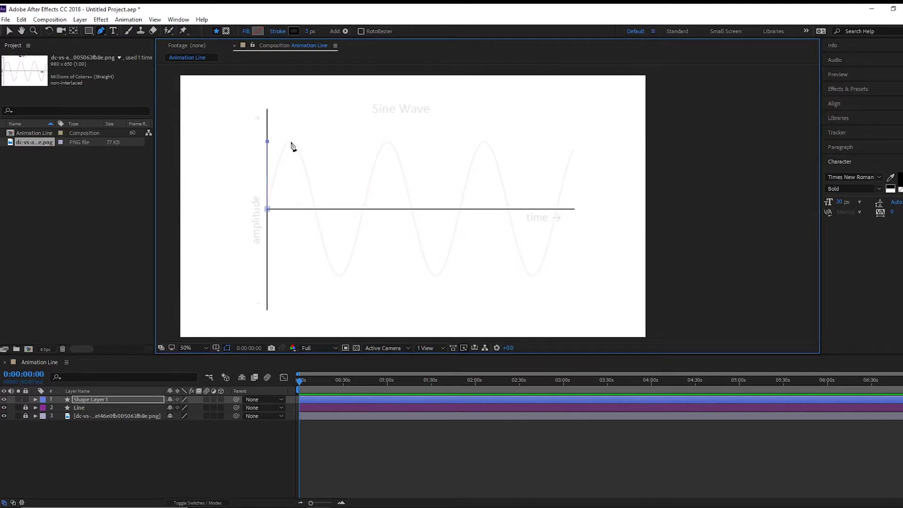
Trace the wave's first peak, trough, second peak and trough with smooth points and axis crossings.
drag(291, 147, 302, 152)
key(ctrl+z)
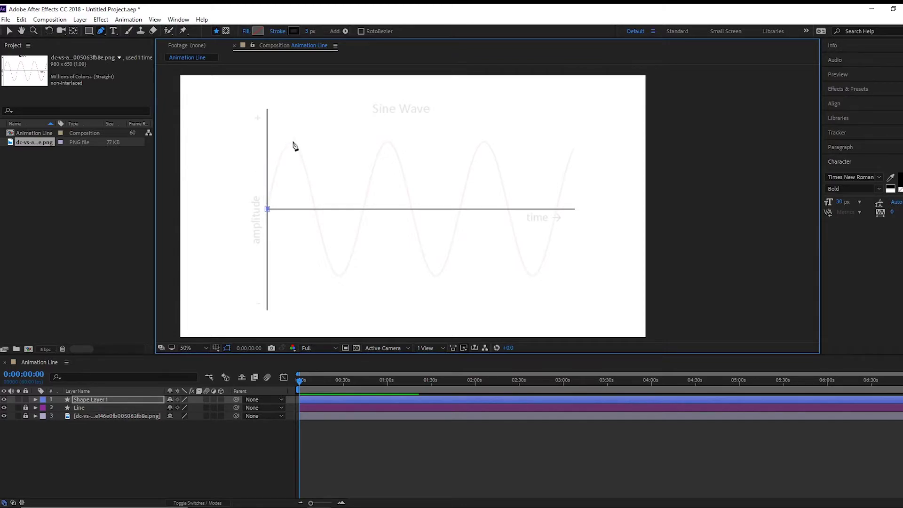
drag(290, 141, 302, 149)
click(315, 208)
drag(339, 275, 351, 275)
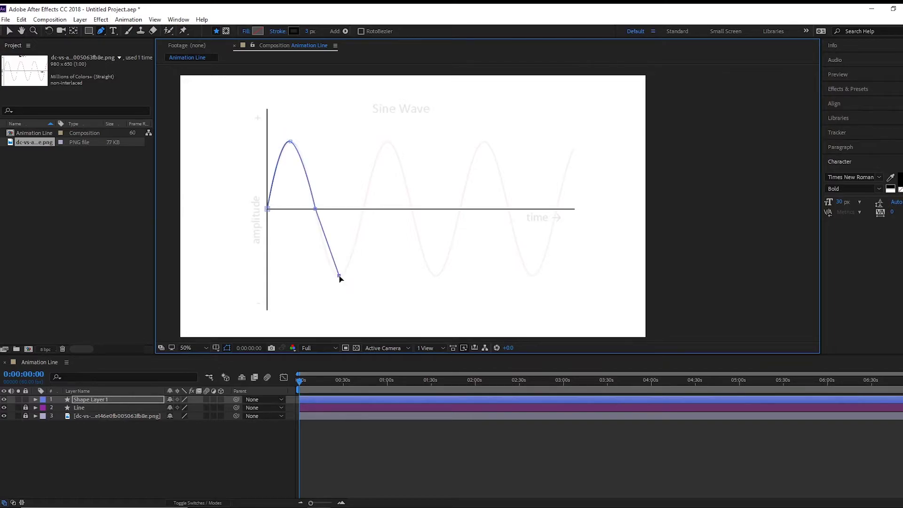
click(364, 208)
drag(387, 141, 403, 141)
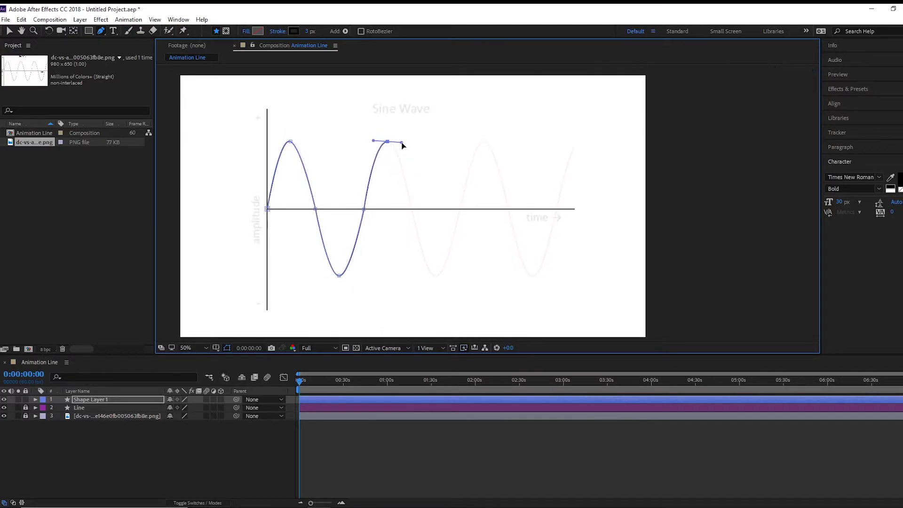
click(412, 208)
drag(436, 276, 452, 275)
click(459, 208)
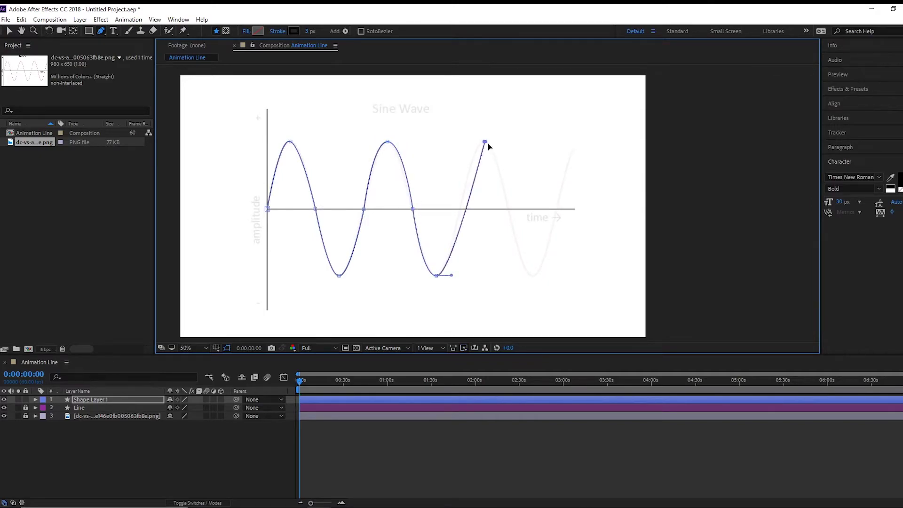
drag(484, 141, 500, 139)
Redo the third cycle through its last trough, end the wave at top right, and deselect the path.
key(ctrl+z)
key(ctrl+z)
click(460, 208)
click(508, 208)
click(532, 276)
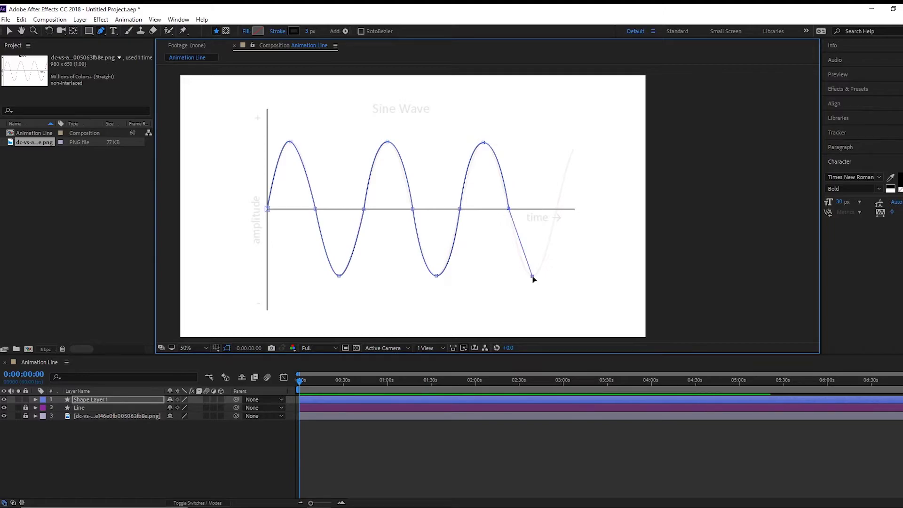
drag(532, 276, 546, 275)
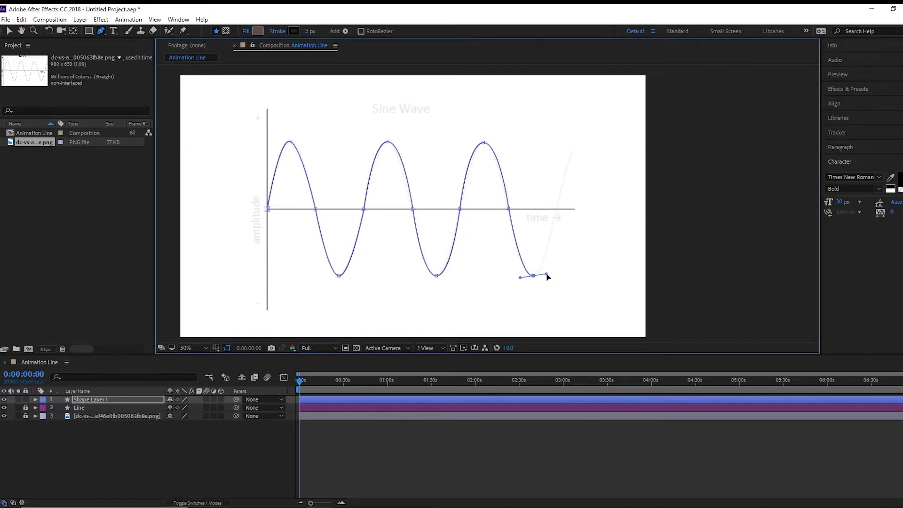
click(557, 210)
click(574, 149)
key(v)
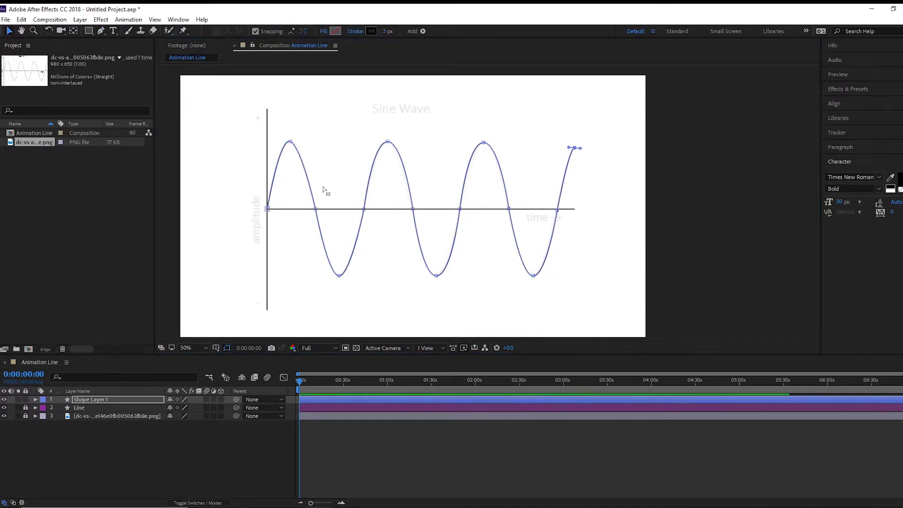
click(231, 206)
Open Shape Layer 1's path and level the first peak's Bezier handles, shifting it slightly left.
scroll(427, 105, up, 2)
scroll(479, 104, down, 2)
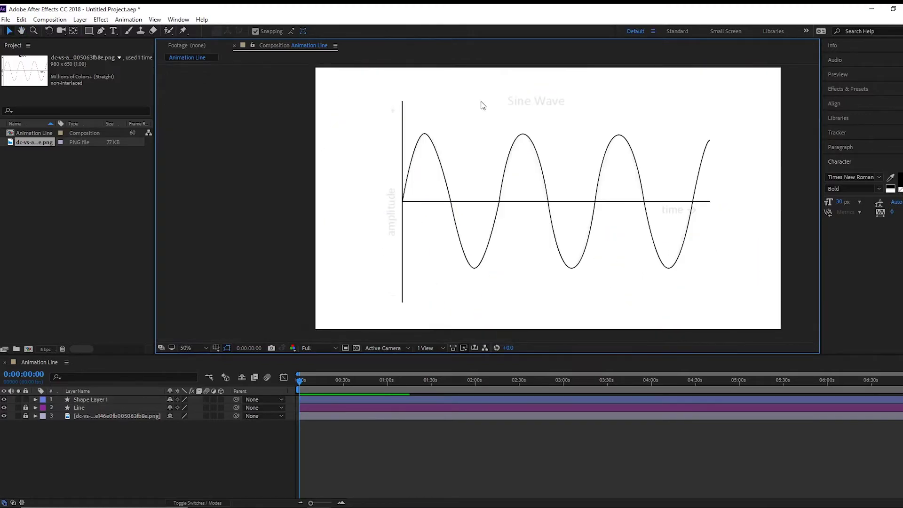
scroll(361, 170, up, 2)
click(335, 142)
click(35, 399)
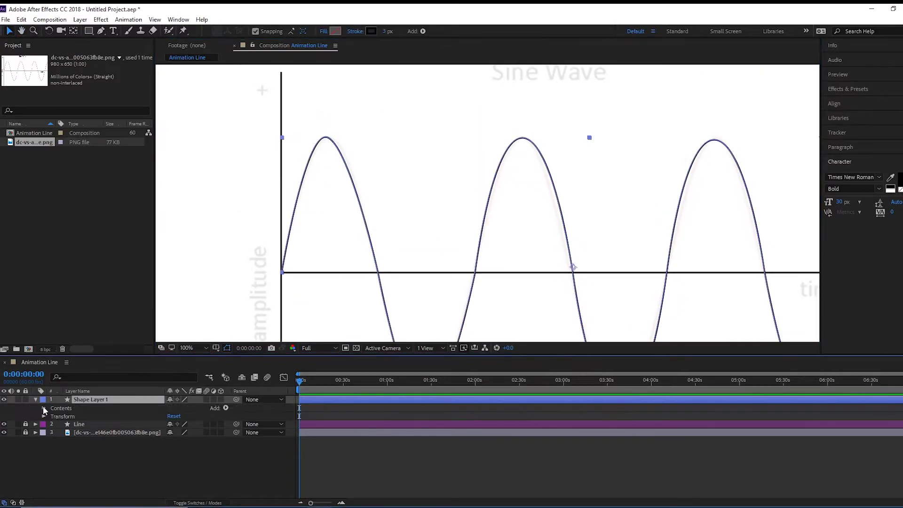
click(44, 408)
click(66, 416)
click(101, 30)
click(328, 138)
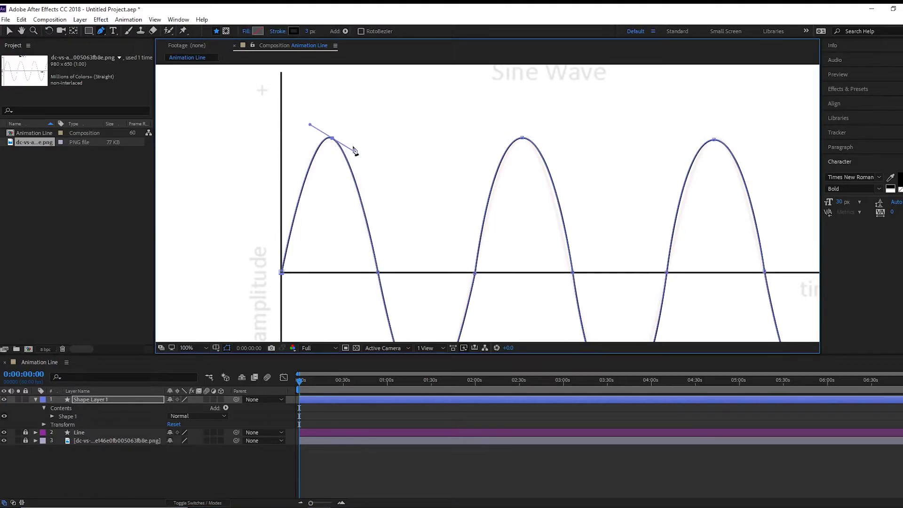
drag(351, 151, 358, 138)
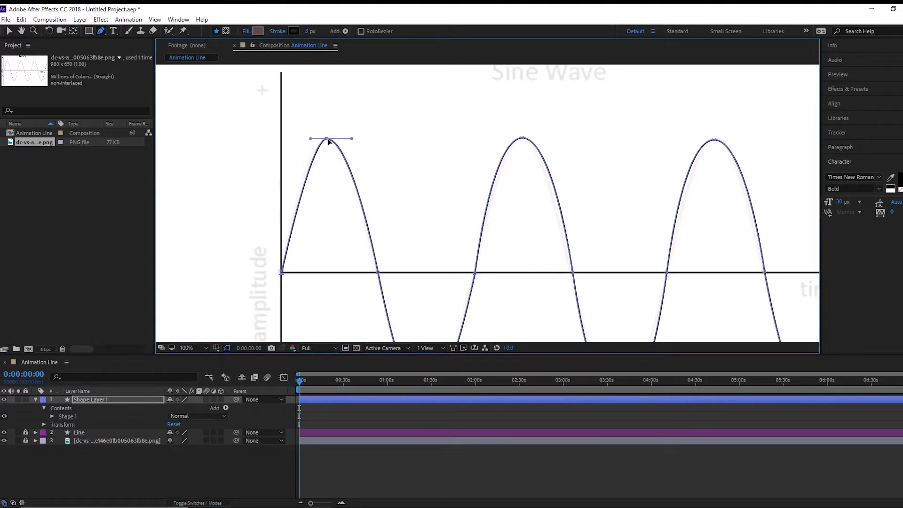
mouse_move(334, 139)
mouse_down()
mouse_move(321, 115)
mouse_move(343, 113)
mouse_move(322, 114)
mouse_up()
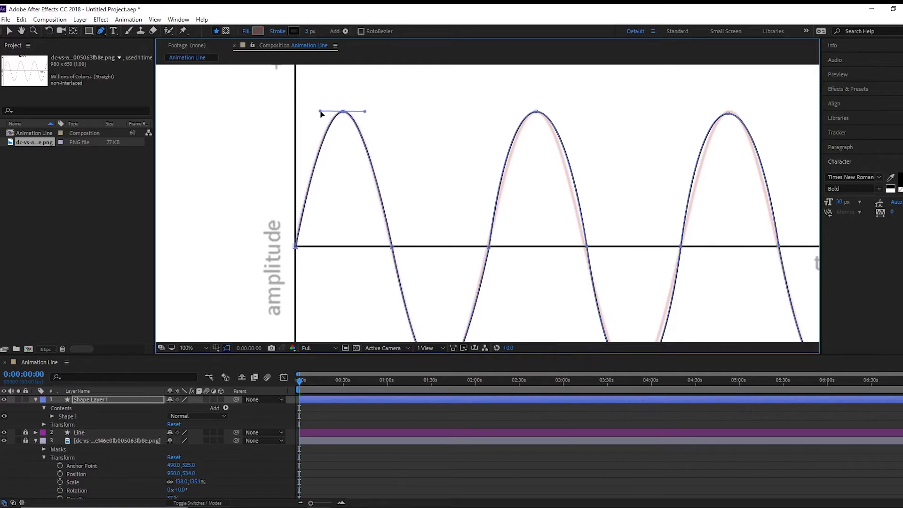
Reshape the curve handles around the second peak and the following trough.
scroll(470, 225, down, 3)
scroll(423, 171, up, 3)
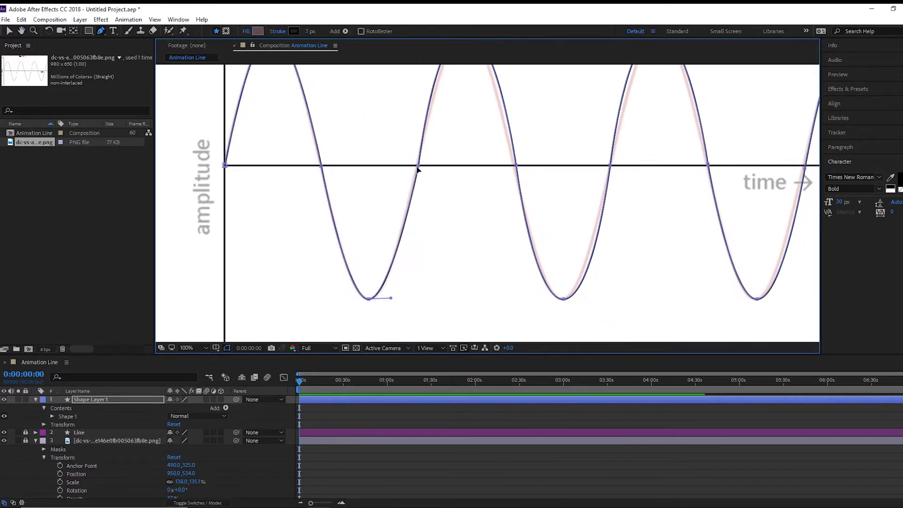
mouse_move(449, 117)
mouse_down()
mouse_move(429, 117)
mouse_move(480, 116)
mouse_move(426, 117)
mouse_move(473, 116)
mouse_up()
click(499, 252)
scroll(511, 176, down, 4)
click(504, 287)
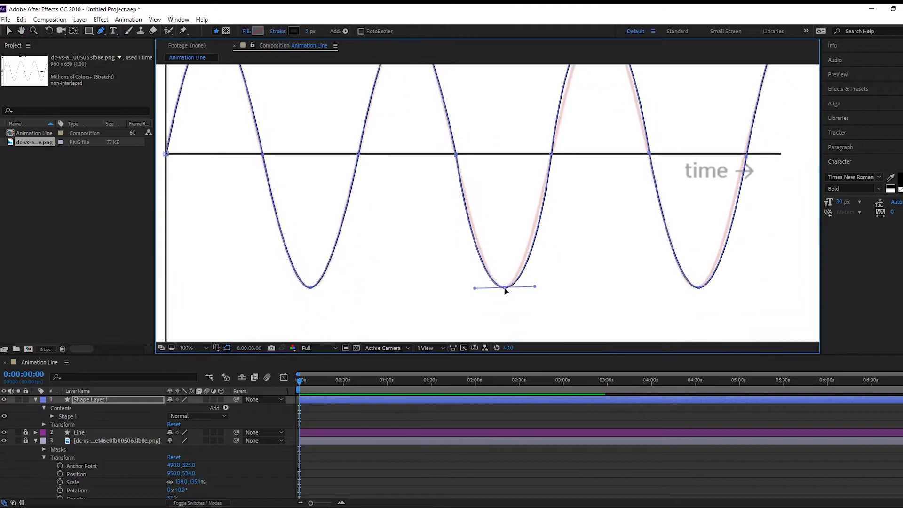
drag(476, 287, 478, 287)
Adjust the next peak's and trough's curve handles to match the reference wave.
scroll(534, 292, down, 3)
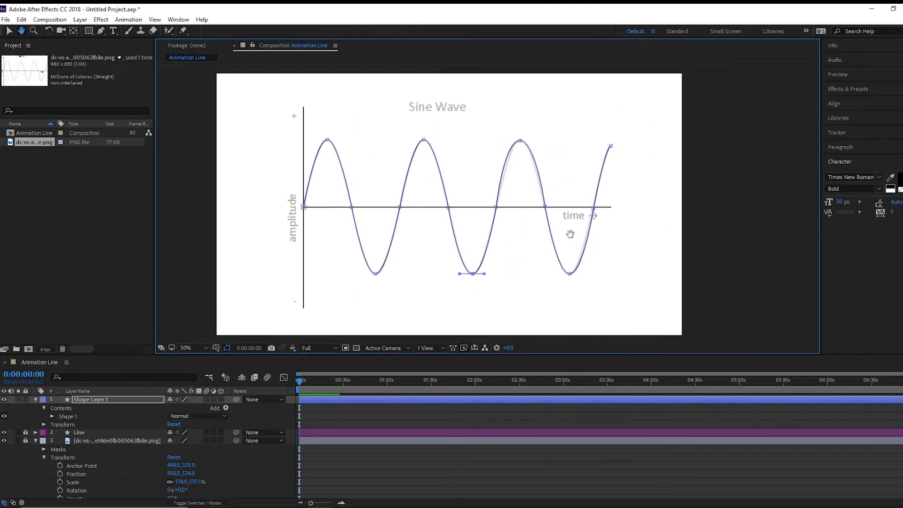
scroll(572, 236, up, 3)
click(497, 117)
drag(467, 117, 475, 118)
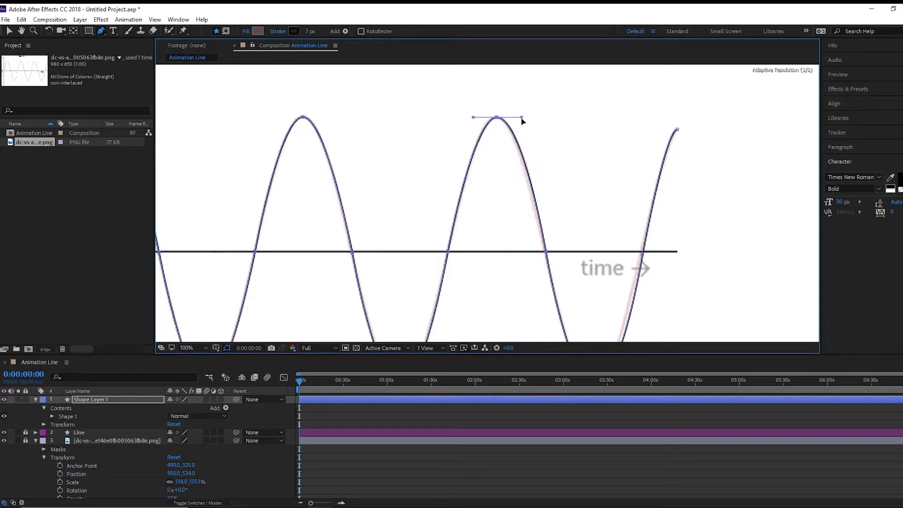
scroll(510, 118, down, 2)
scroll(554, 301, up, 2)
click(555, 299)
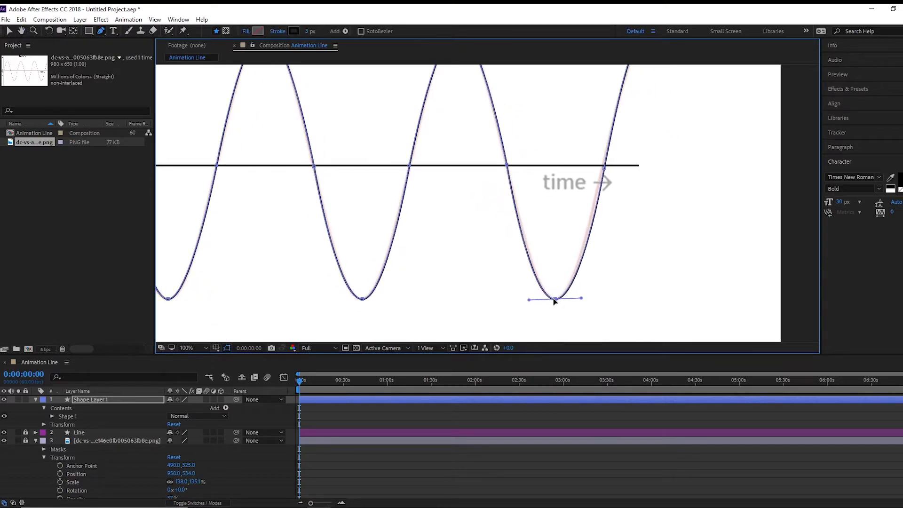
drag(530, 301, 577, 299)
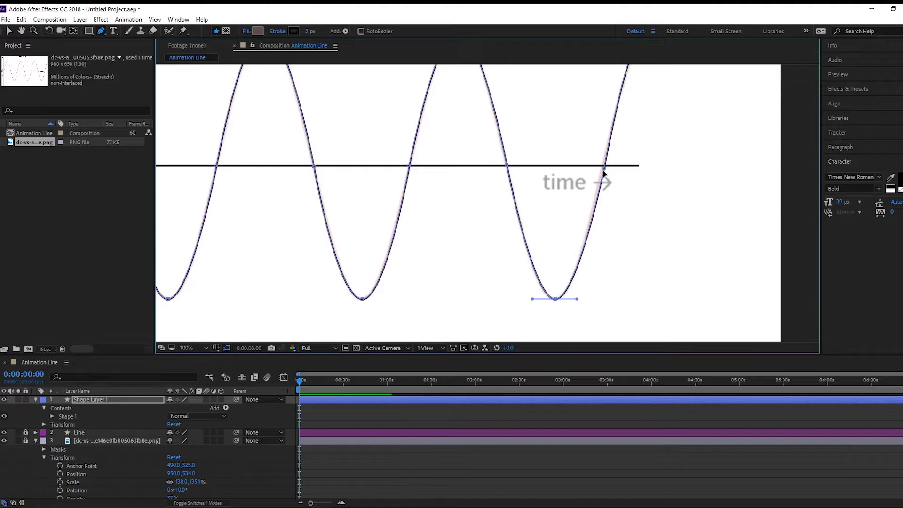
Refine the curve at the wave's right end, then return to 50% zoom.
scroll(555, 301, up, 3)
scroll(555, 301, right, 3)
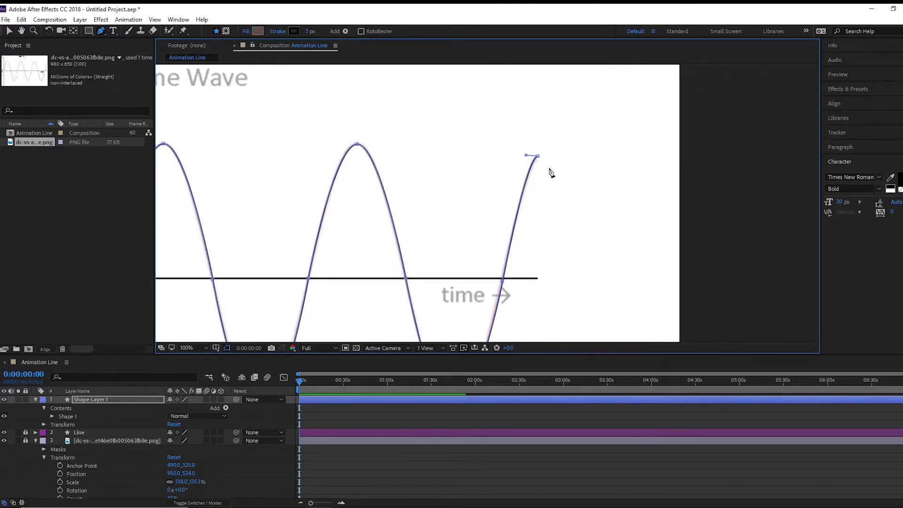
click(535, 157)
drag(527, 162, 541, 150)
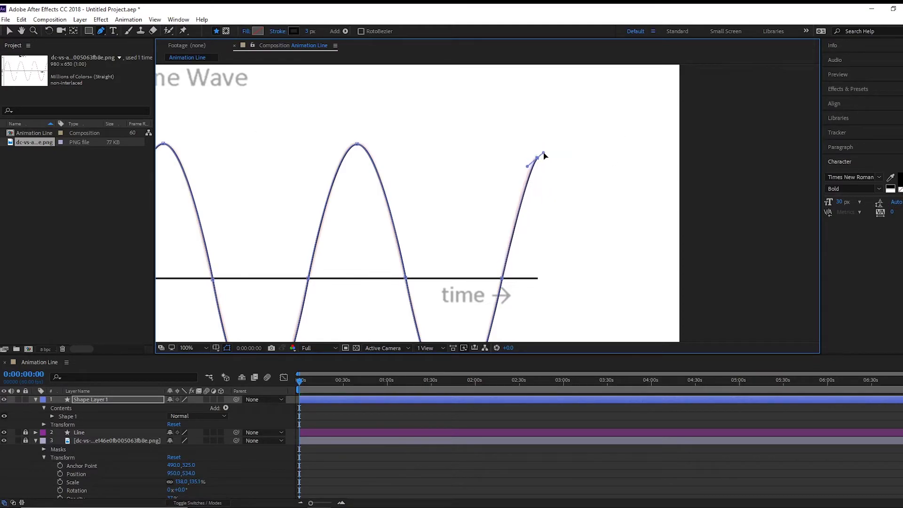
key(v)
key(comma)
key(comma)
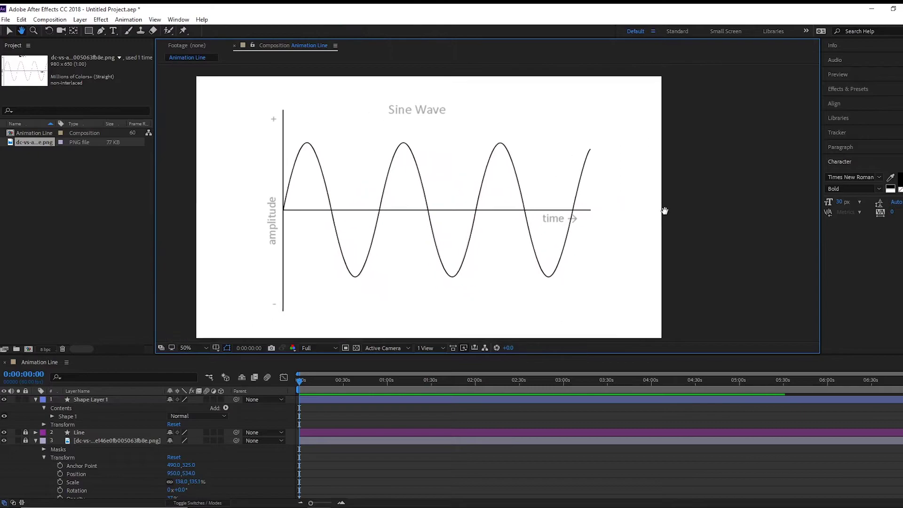
Add Trim Paths to Shape Layer 1's Shape 1 and set a Start keyframe at 0%.
click(69, 481)
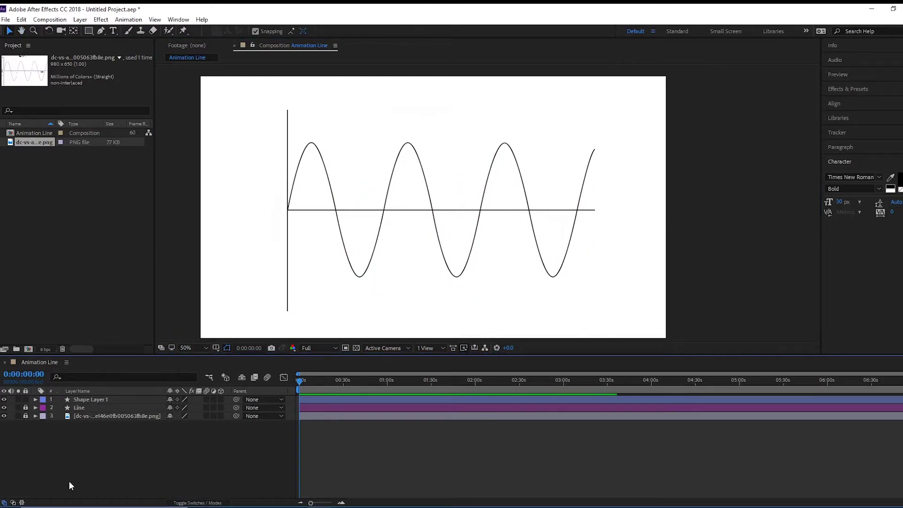
click(33, 399)
click(35, 400)
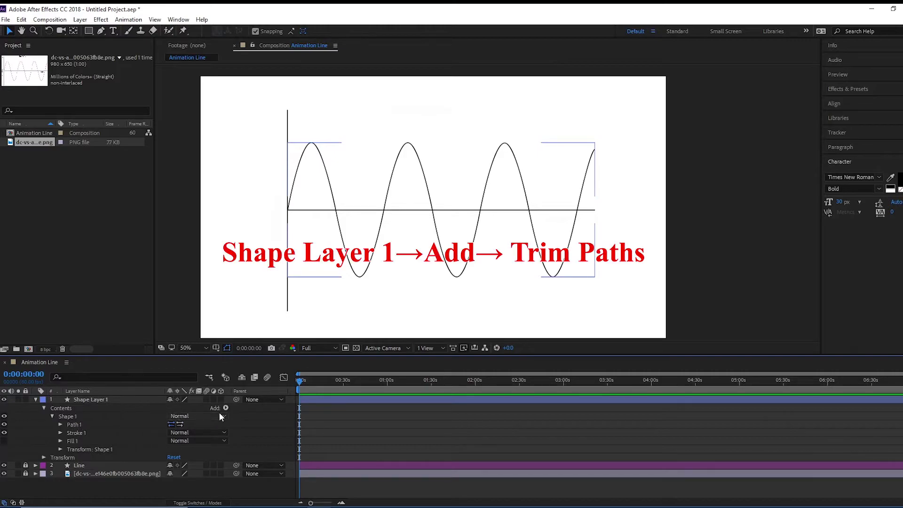
click(118, 415)
click(226, 408)
click(249, 339)
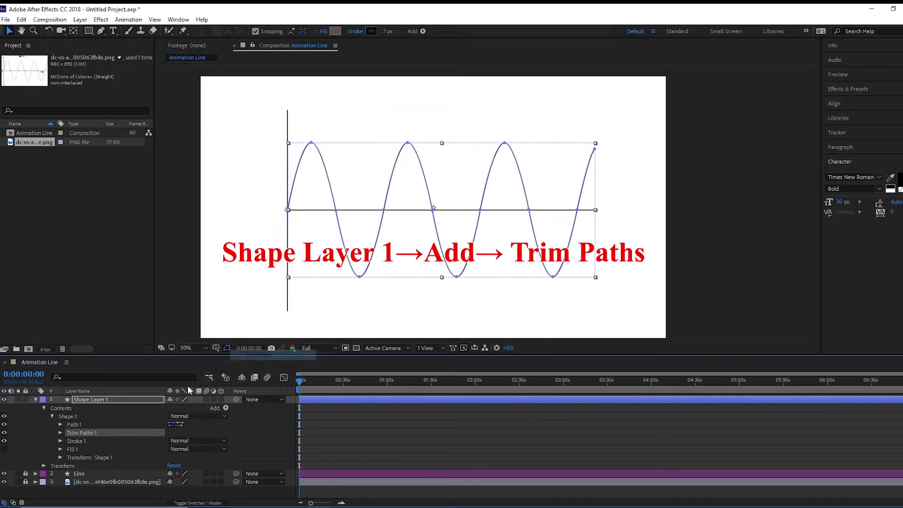
click(61, 433)
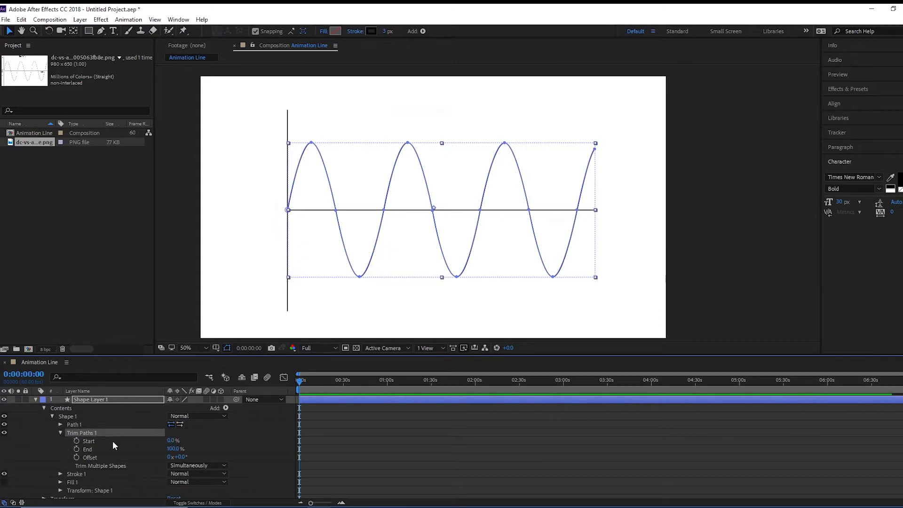
click(77, 441)
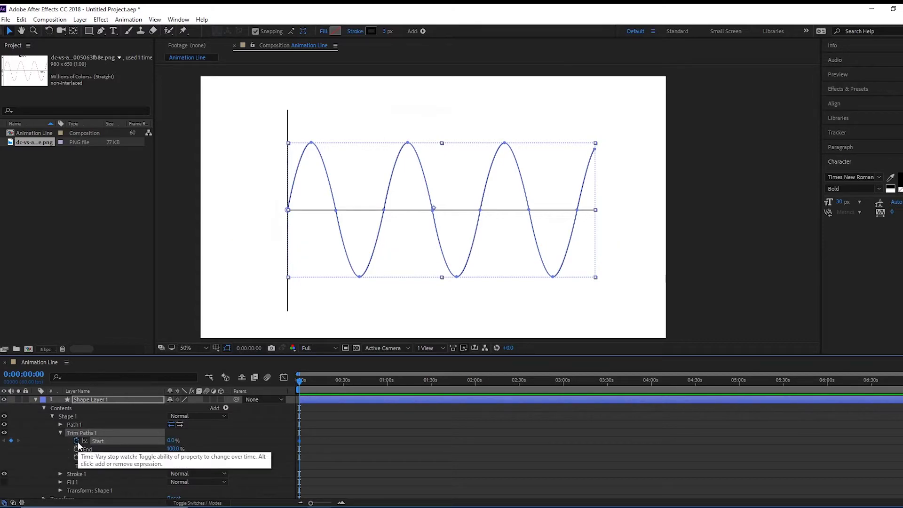
click(250, 348)
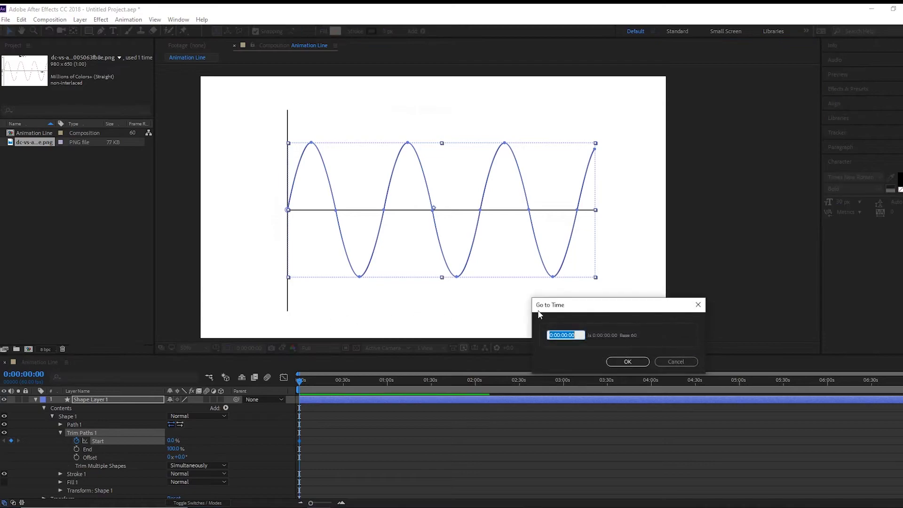
click(566, 334)
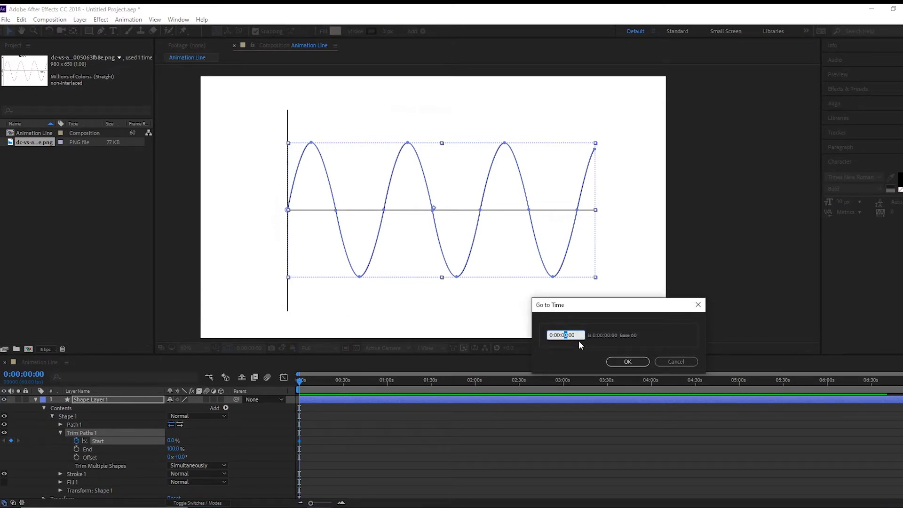
text(100)
click(627, 361)
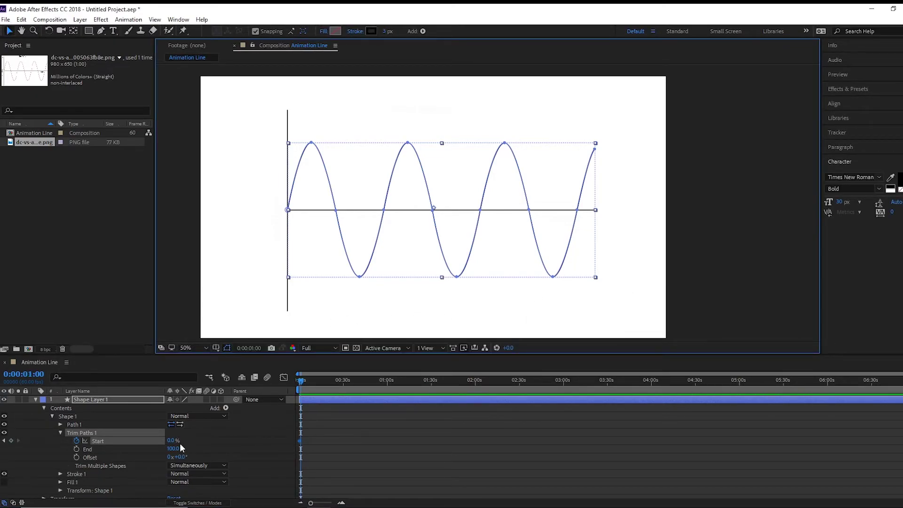
drag(173, 440, 246, 438)
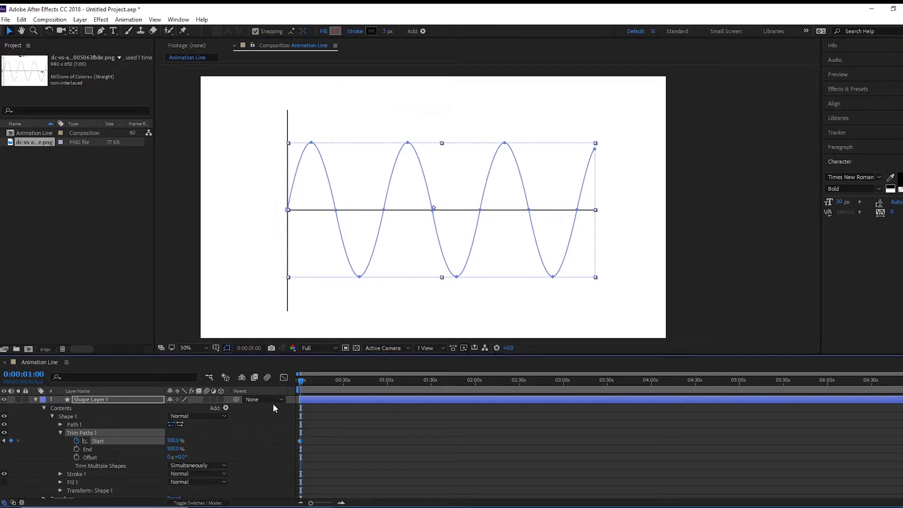
drag(300, 380, 297, 381)
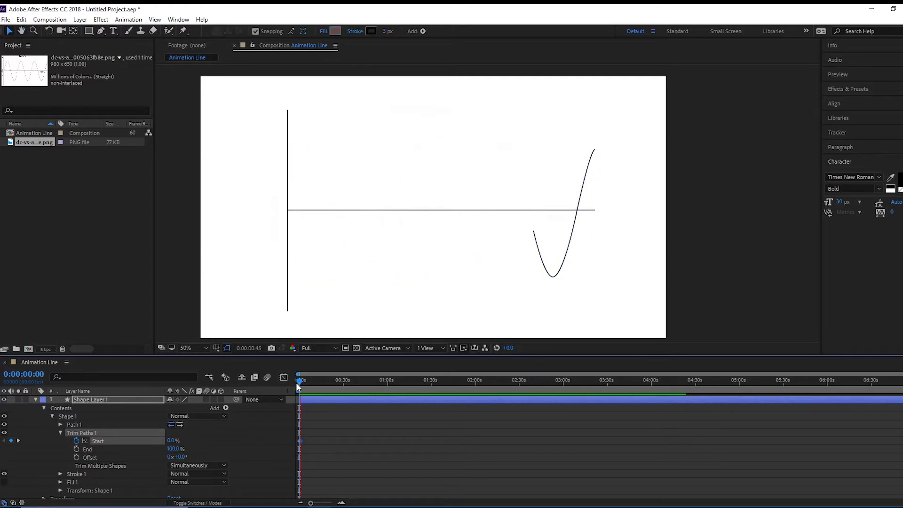
key(space)
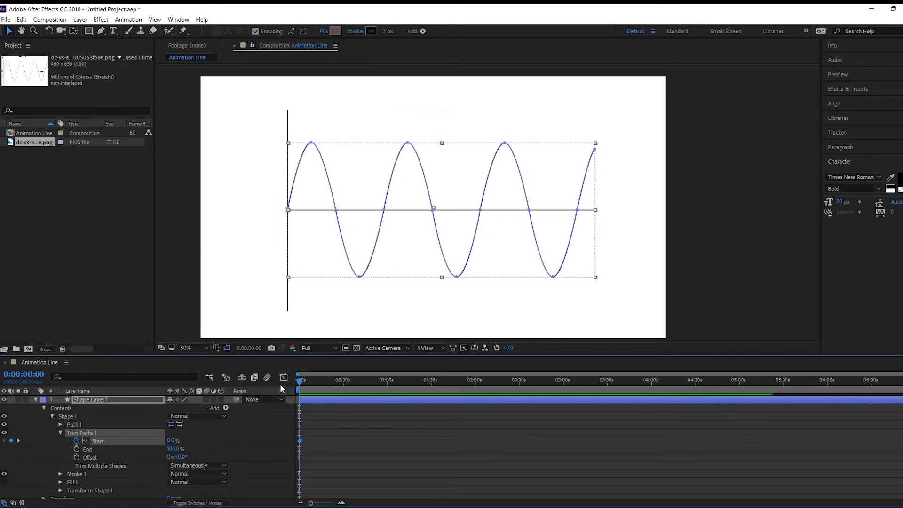
key(space)
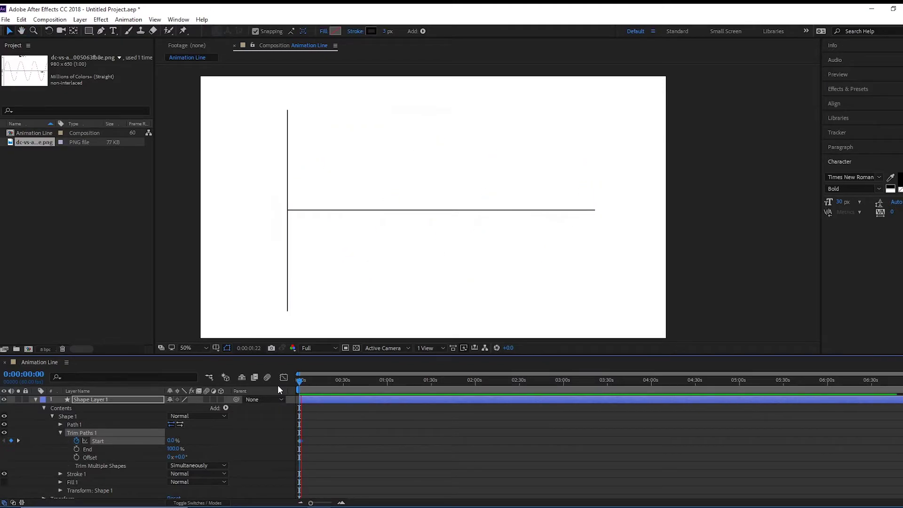
key(space)
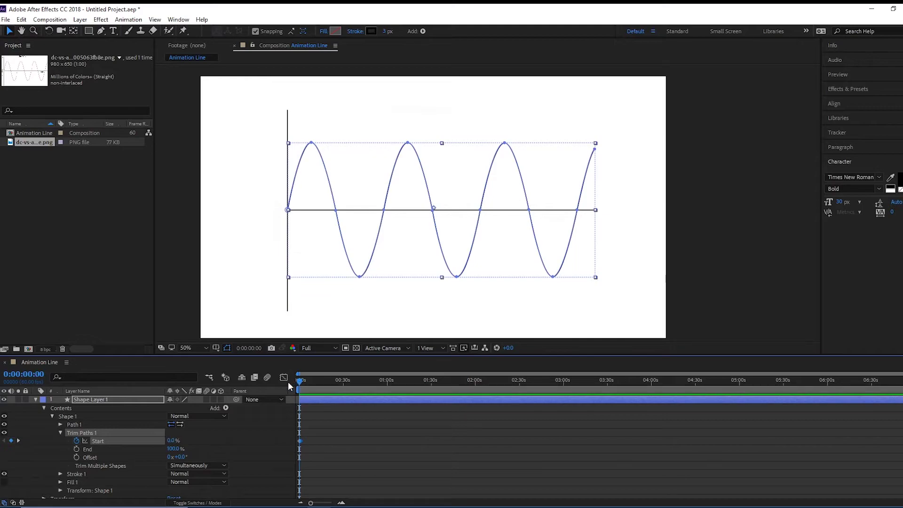
Clear the Start keyframe and keyframe End from 0% at 0:00:00:00 to 100% at 0:00:01:00.
click(318, 436)
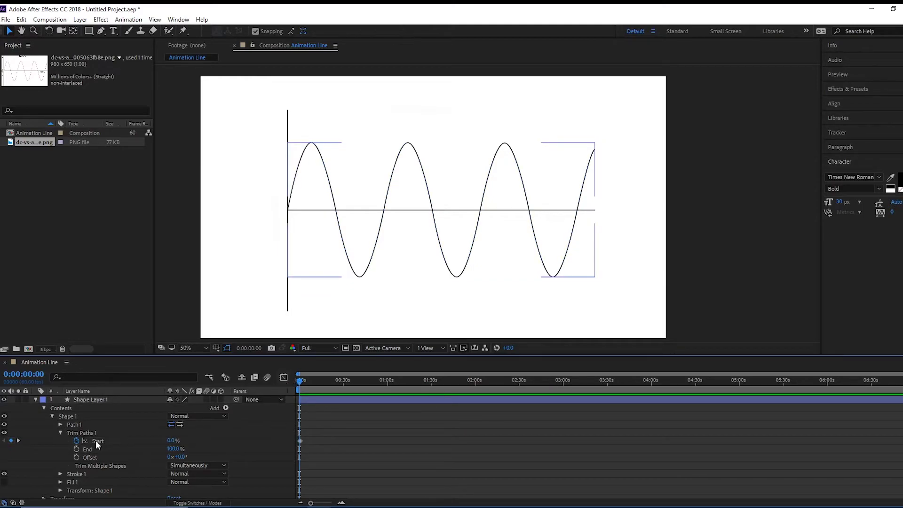
click(76, 441)
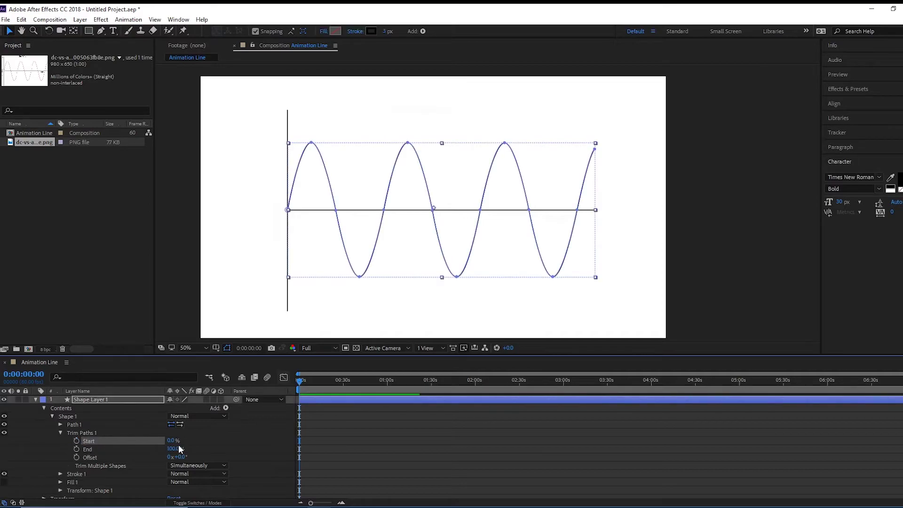
drag(170, 447, 121, 444)
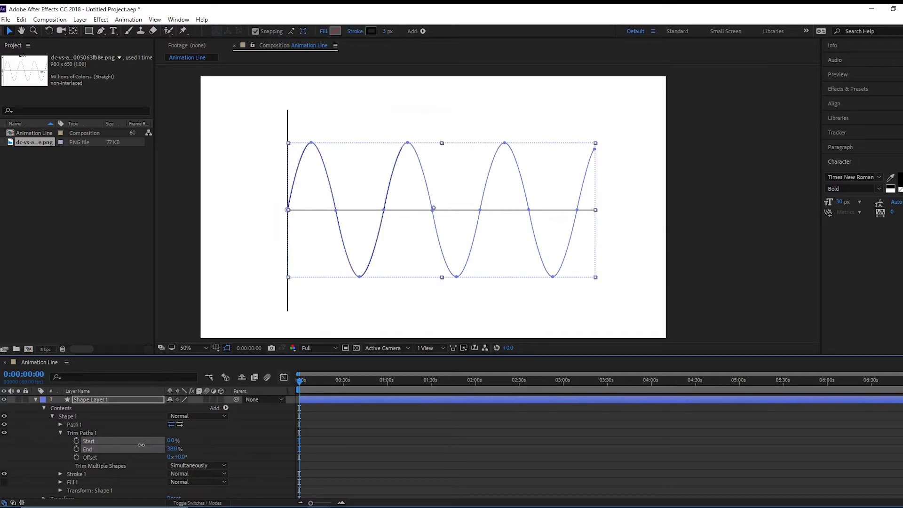
click(76, 448)
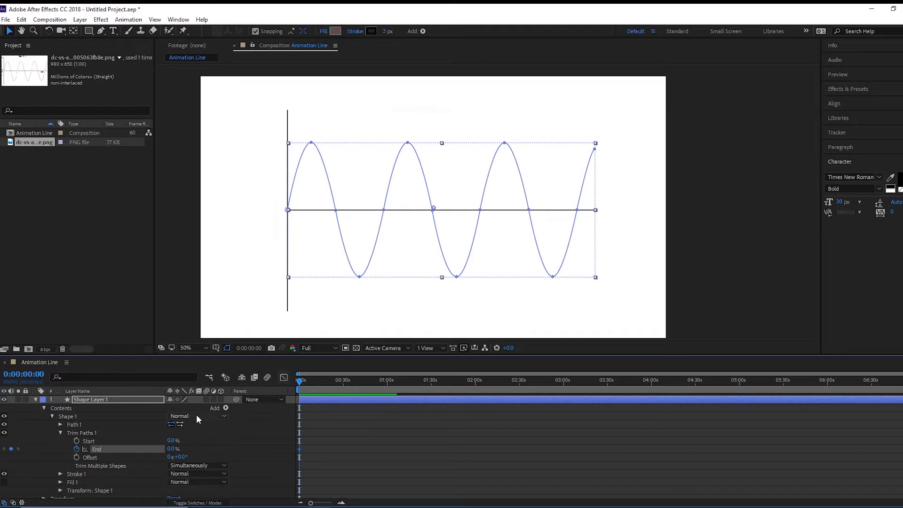
click(250, 348)
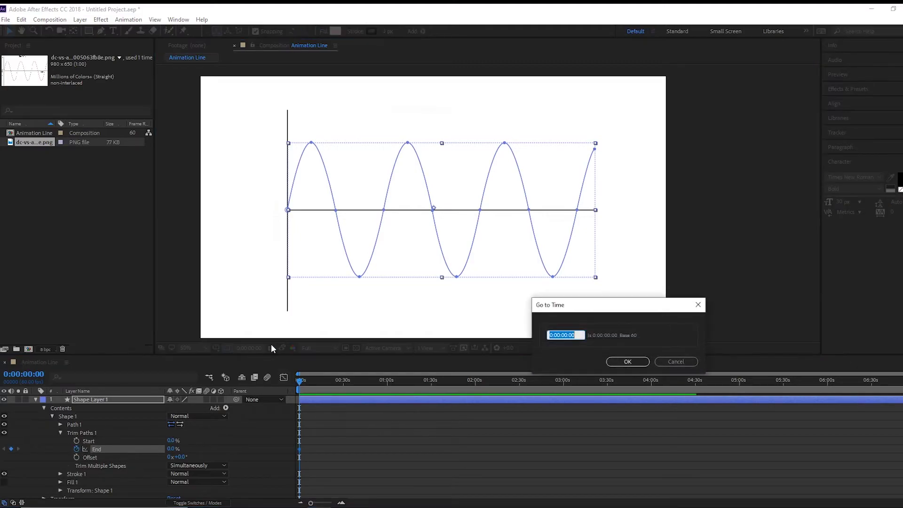
click(566, 335)
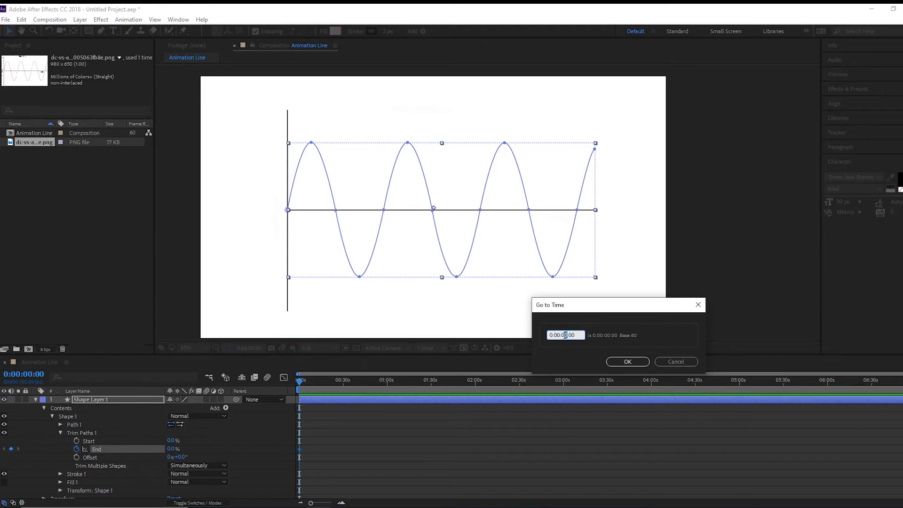
text(1)
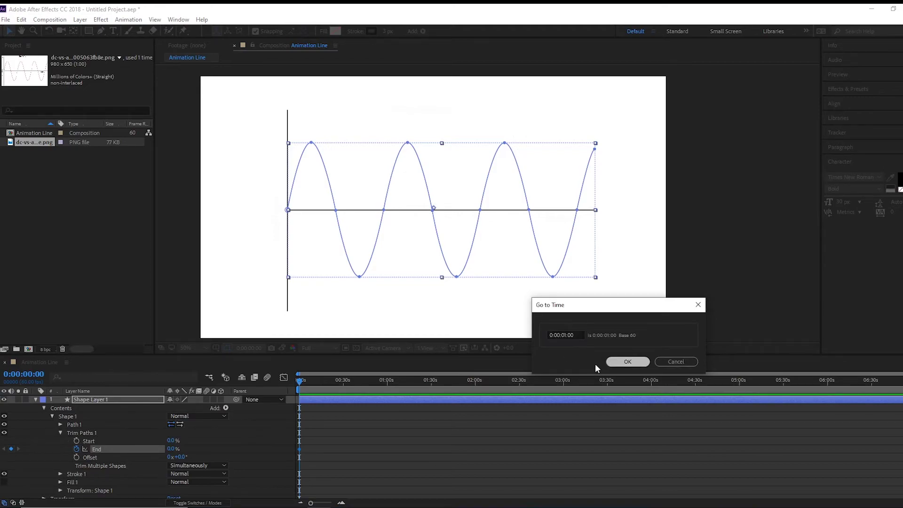
click(611, 361)
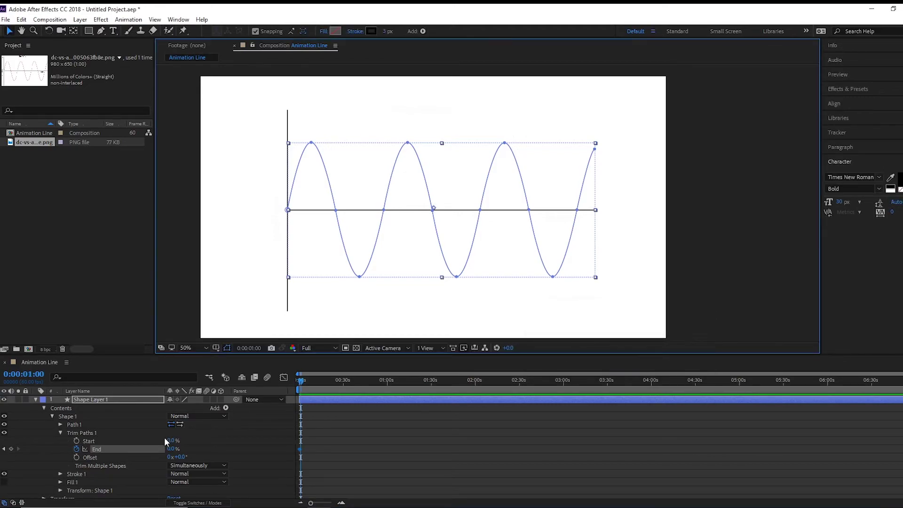
click(170, 449)
text(100)
key(Return)
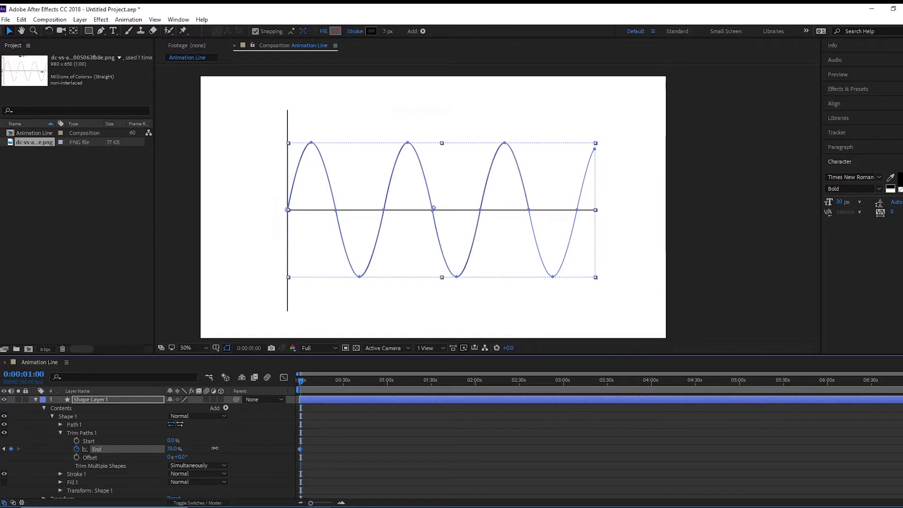
Preview the draw-on animation from the start, then again with the layer deselected.
key(space)
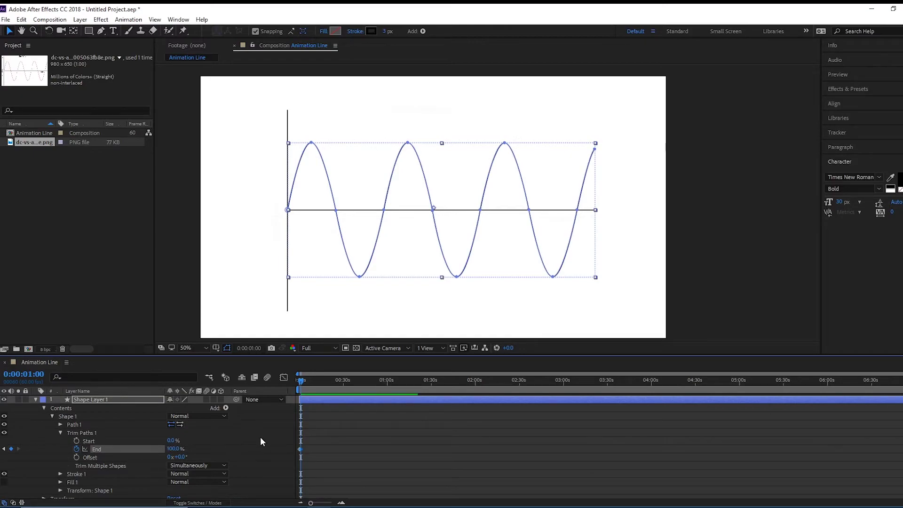
click(301, 381)
drag(302, 380, 281, 386)
key(space)
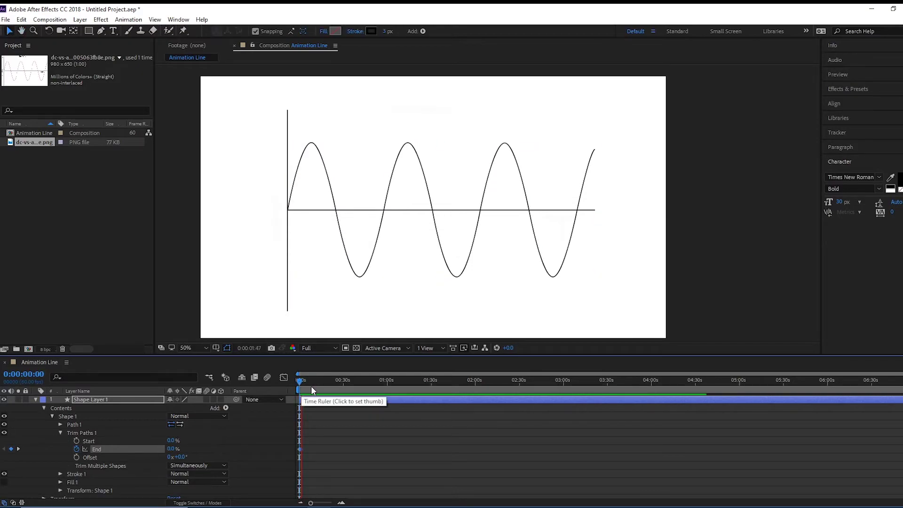
click(295, 382)
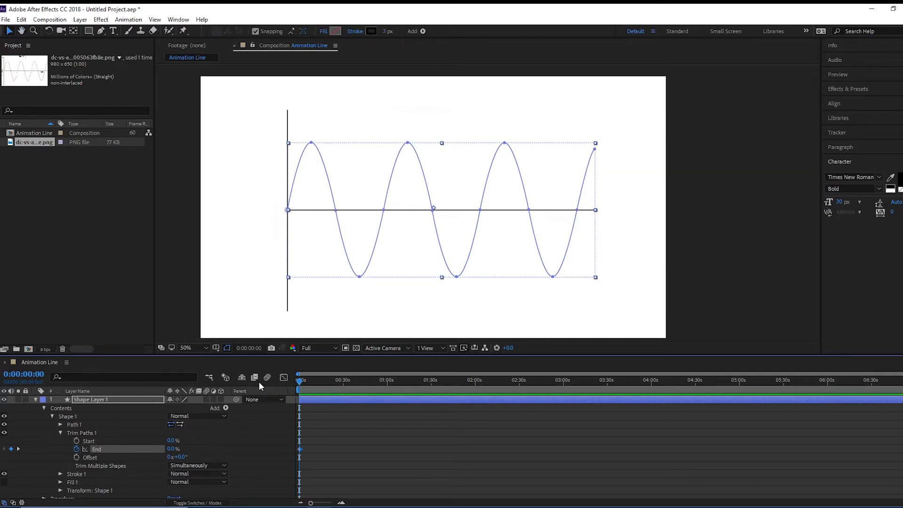
click(257, 283)
key(space)
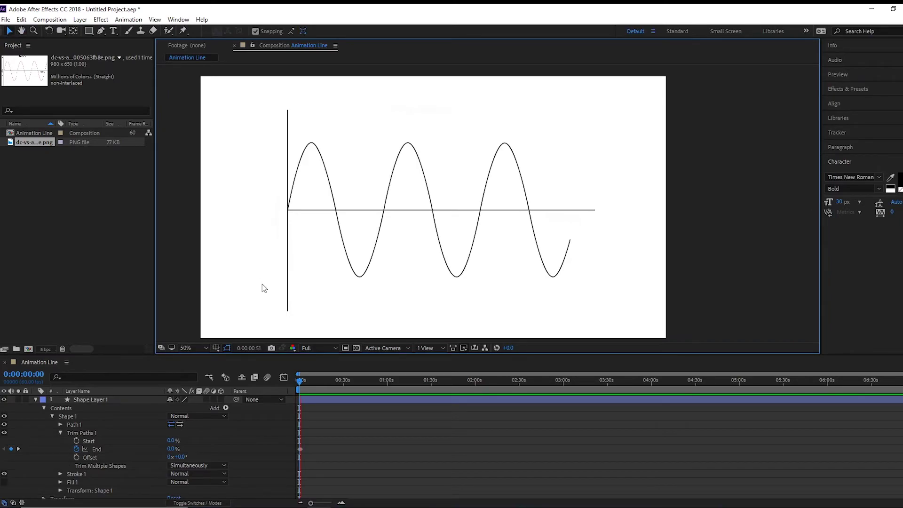
Give End the expression loopOut(type = "cycle", numKeyframes = 0) from the Property menu.
click(300, 379)
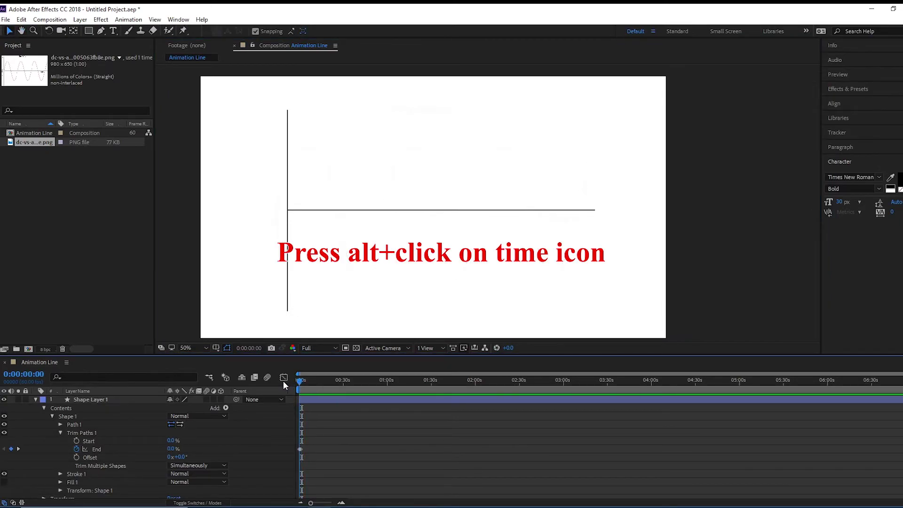
alt+click(77, 407)
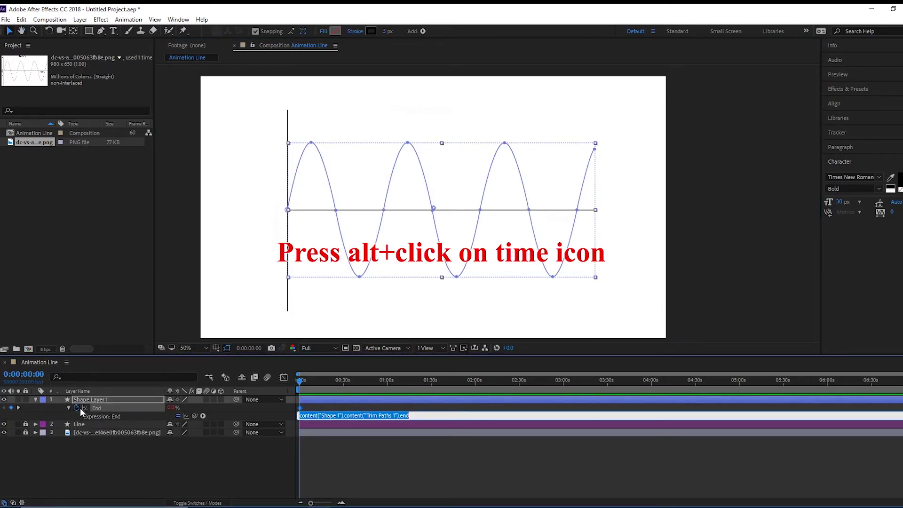
click(204, 416)
click(203, 416)
mouse_move(238, 365)
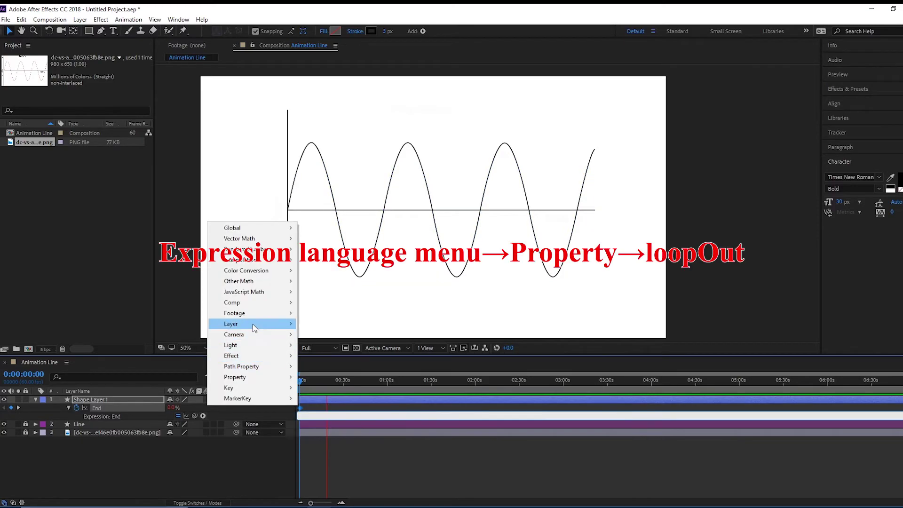
mouse_move(259, 356)
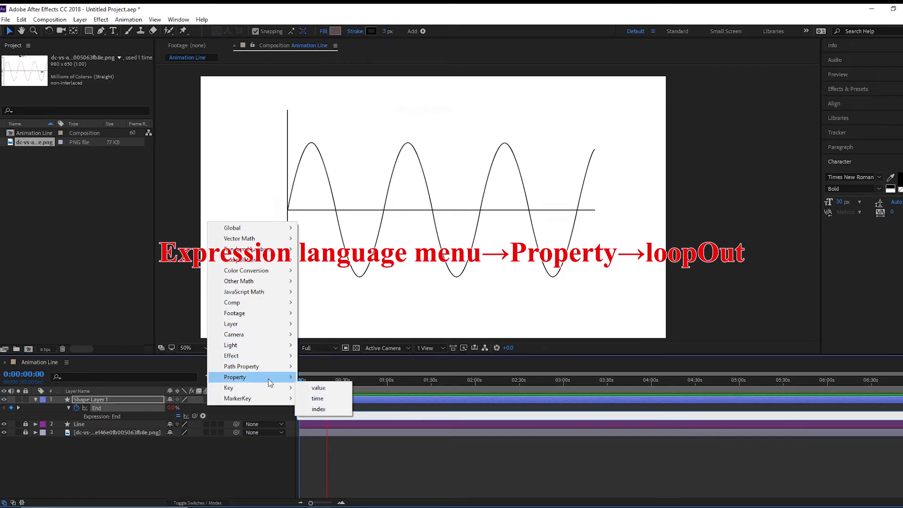
mouse_move(268, 377)
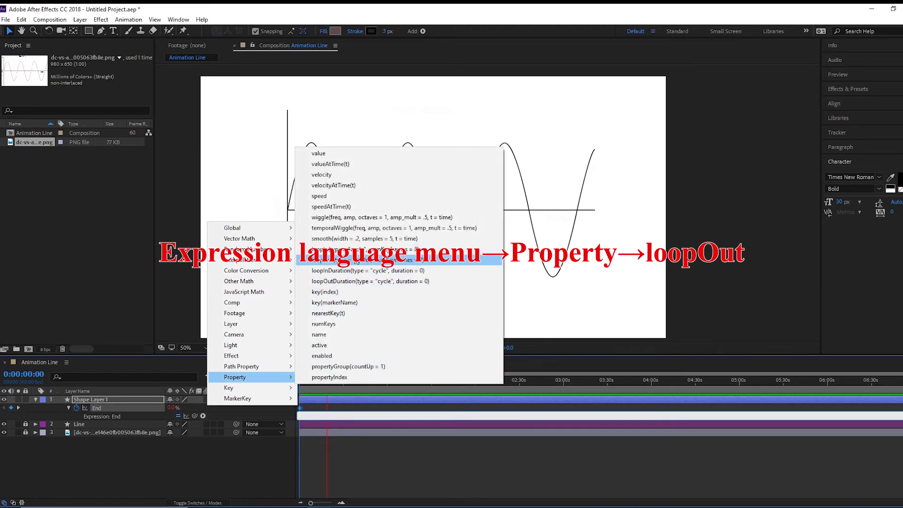
click(356, 260)
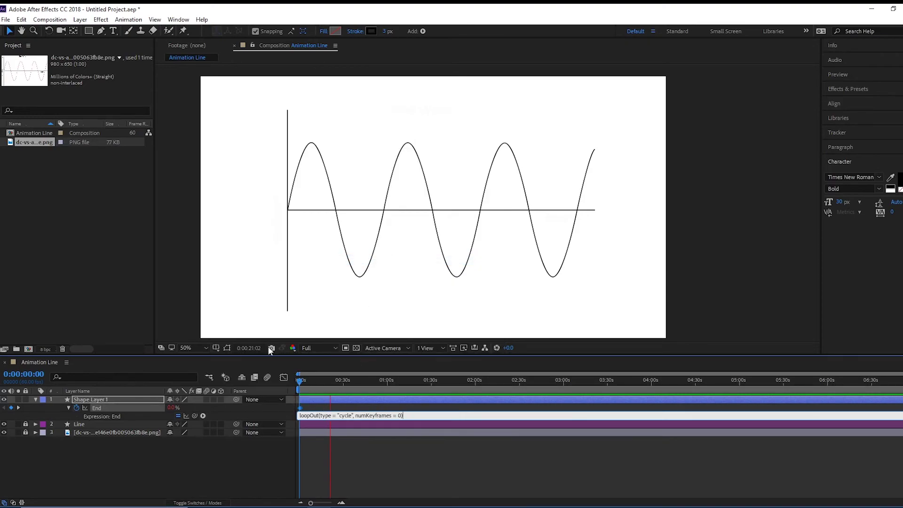
click(248, 266)
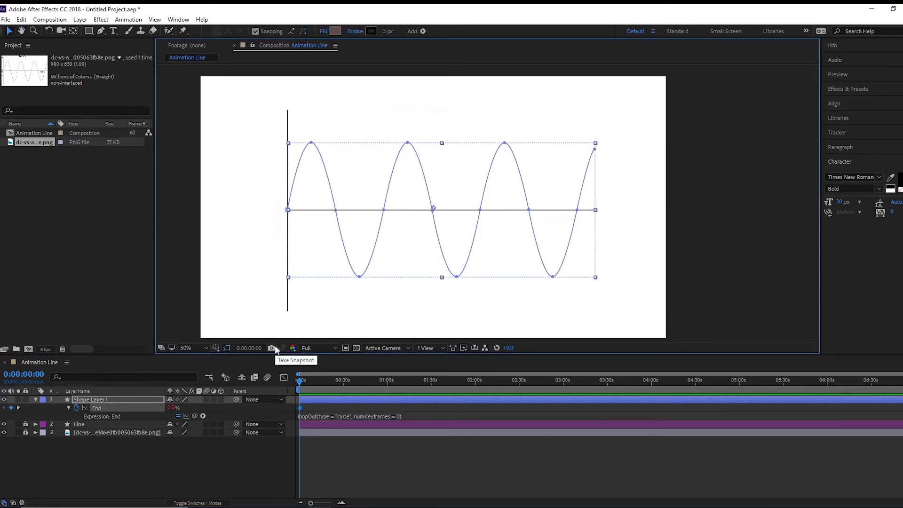
click(238, 321)
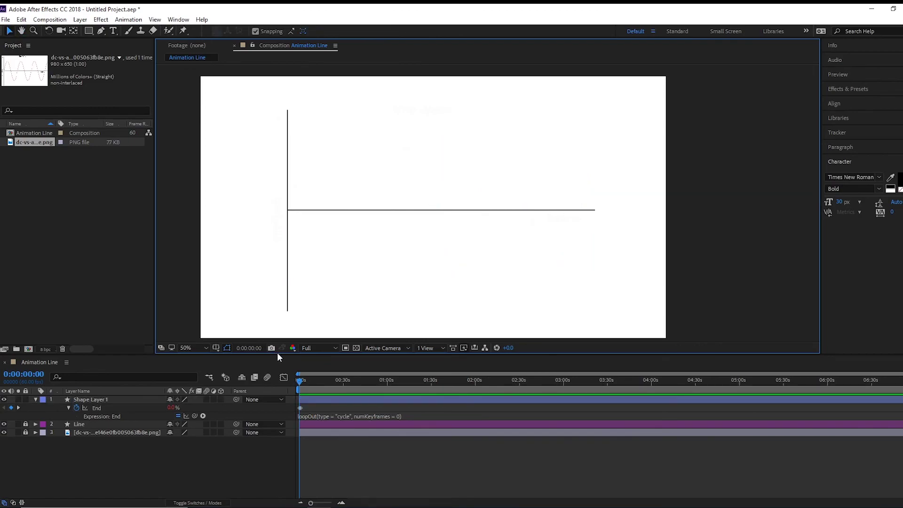
mouse_move(300, 382)
mouse_down()
mouse_move(369, 401)
mouse_move(269, 390)
mouse_up()
click(229, 294)
key(space)
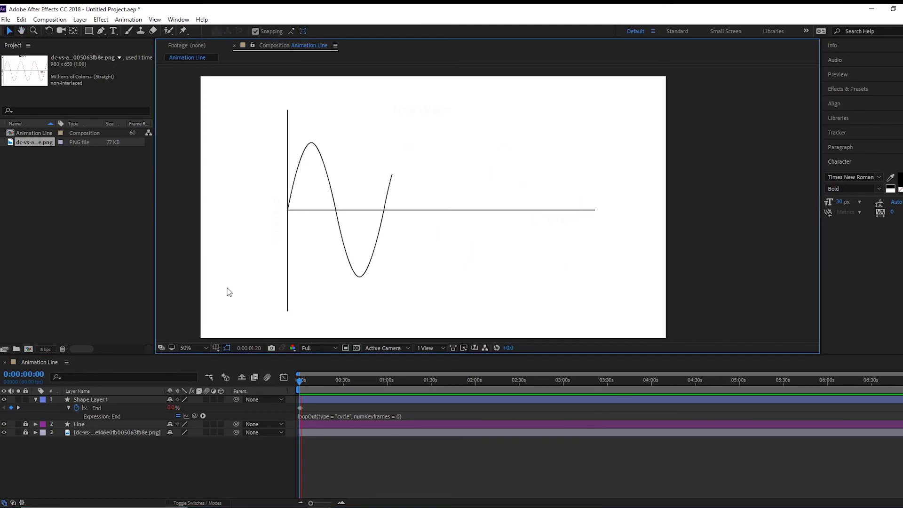